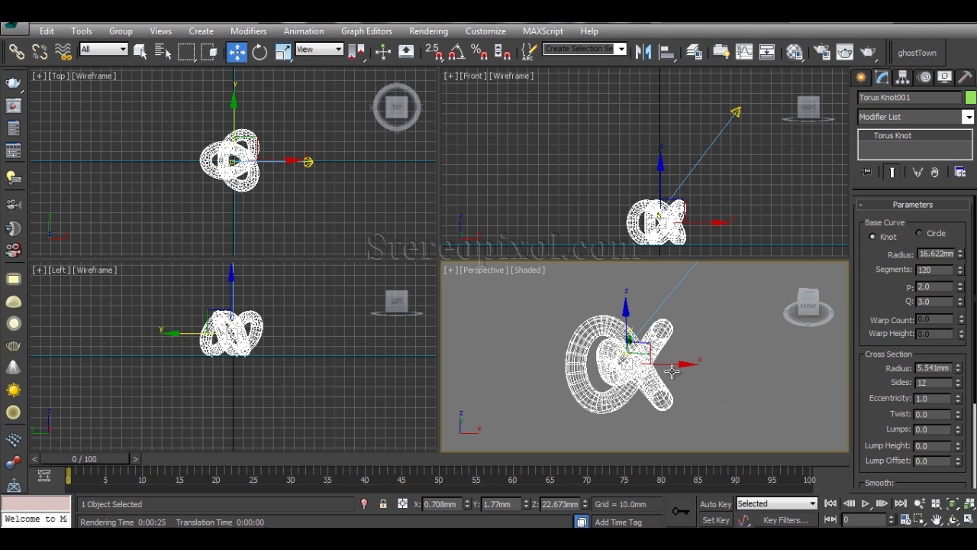
# - Review the rendered frame of the glass knot with its caustics, and close the render window
pyautogui.click(845, 52)
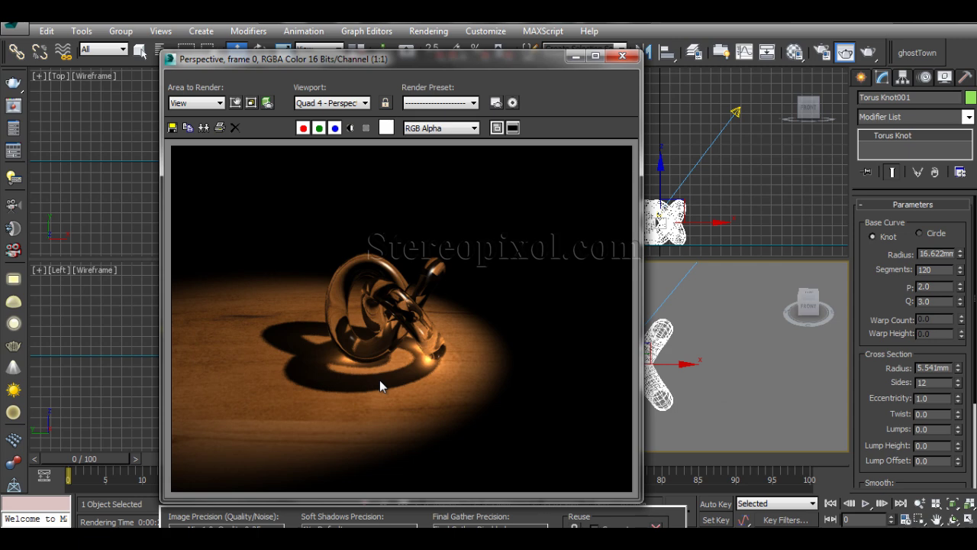
pyautogui.click(622, 56)
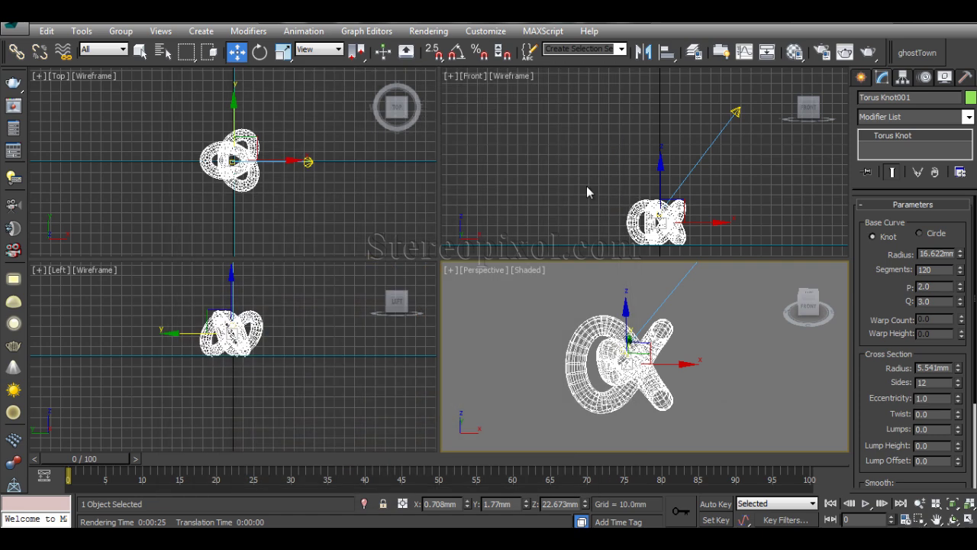
# - Delete the existing torus knot and the target spotlight from the scene
pyautogui.click(258, 208)
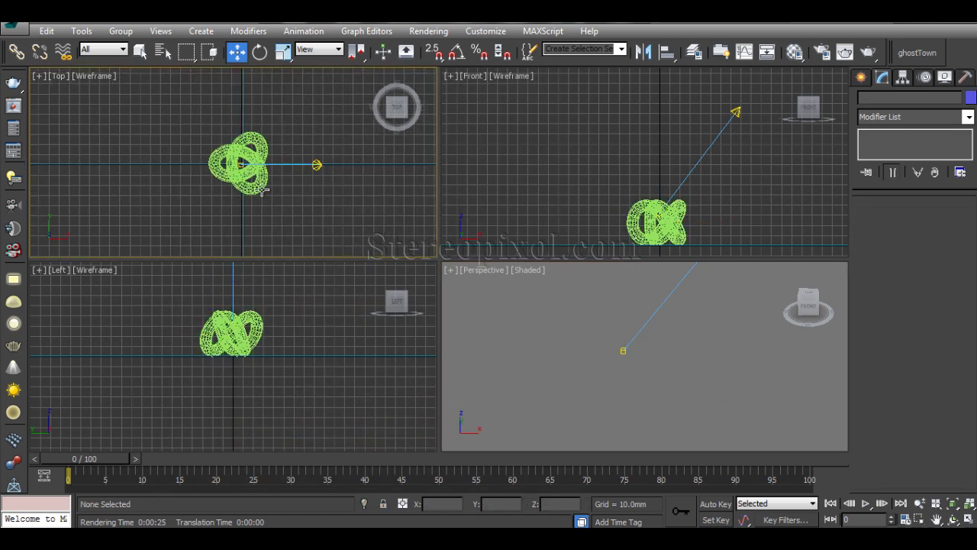
pyautogui.click(261, 188)
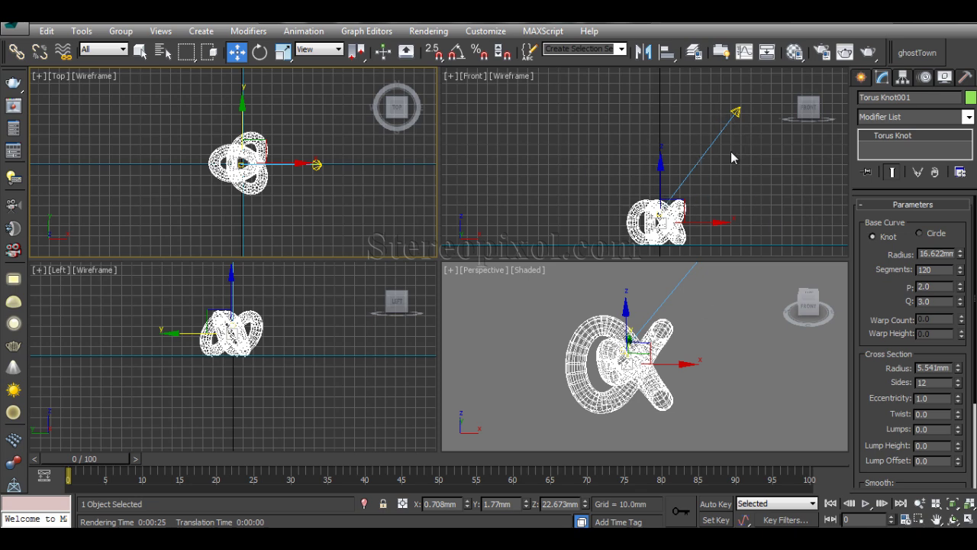
pyautogui.moveTo(716, 163); pyautogui.dragTo(665, 173, button='middle')
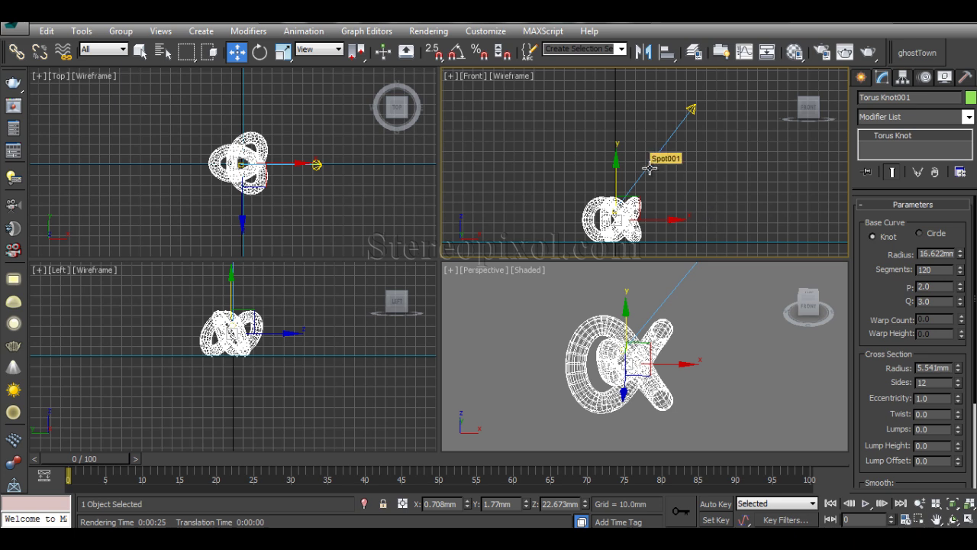
pyautogui.press('Delete')
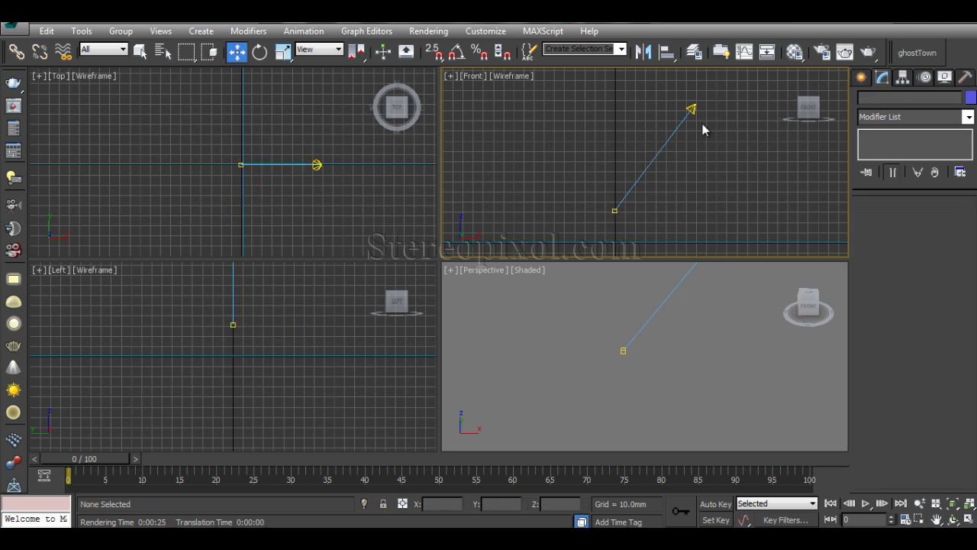
pyautogui.click(691, 109)
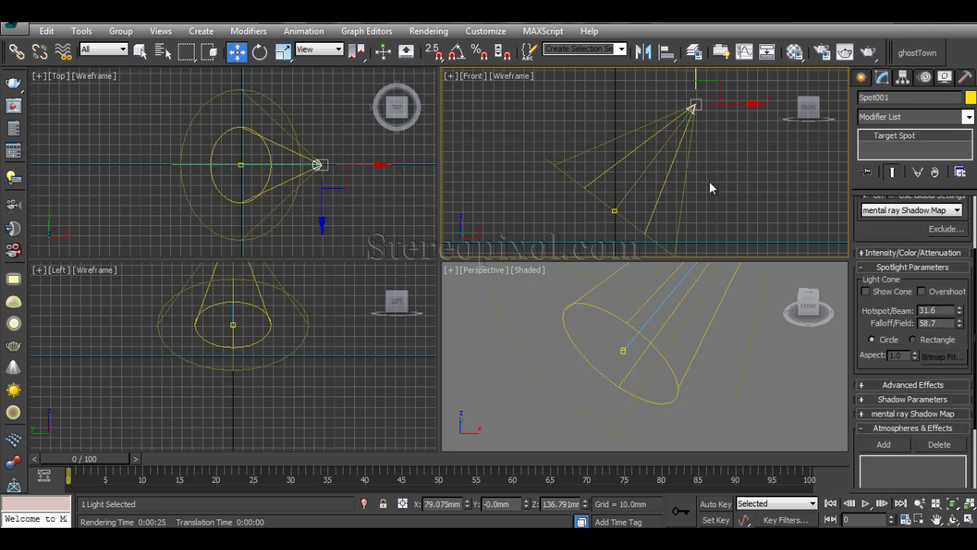
pyautogui.press('Delete')
# - Create a torus knot near the origin in the Top view and raise it to about Z 21.3 mm so it rests above the ground
pyautogui.click(865, 79)
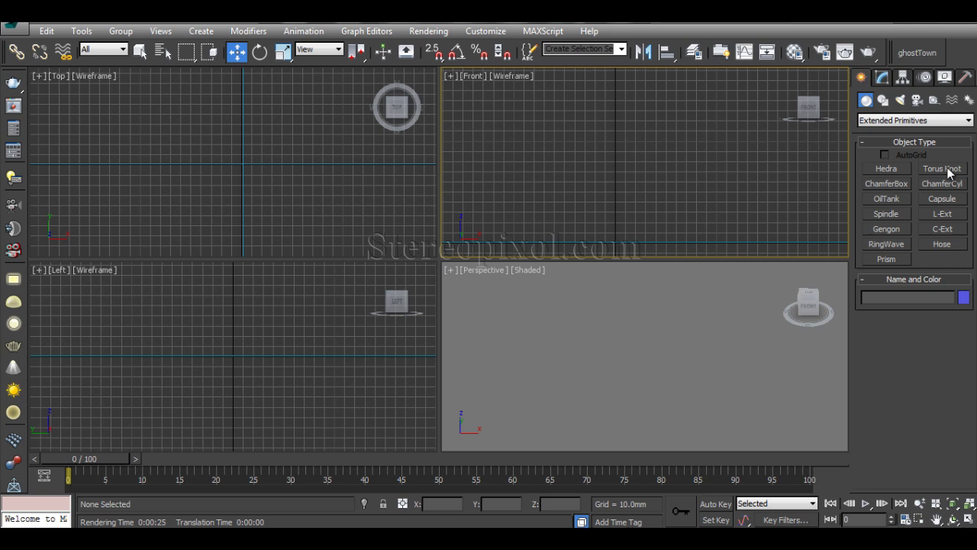
pyautogui.click(945, 169)
pyautogui.moveTo(242, 161); pyautogui.dragTo(258, 170)
pyautogui.rightClick(319, 384)
pyautogui.press('w')
pyautogui.moveTo(230, 308); pyautogui.dragTo(247, 325)
pyautogui.moveTo(278, 358); pyautogui.dragTo(286, 391, button='middle')
pyautogui.scroll(3, 275, 398)
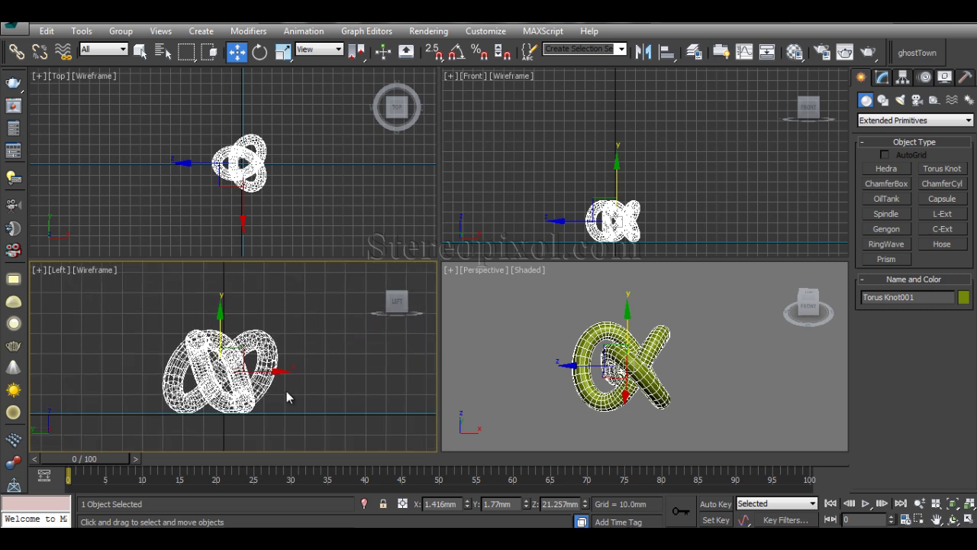
pyautogui.scroll(-2, 286, 391)
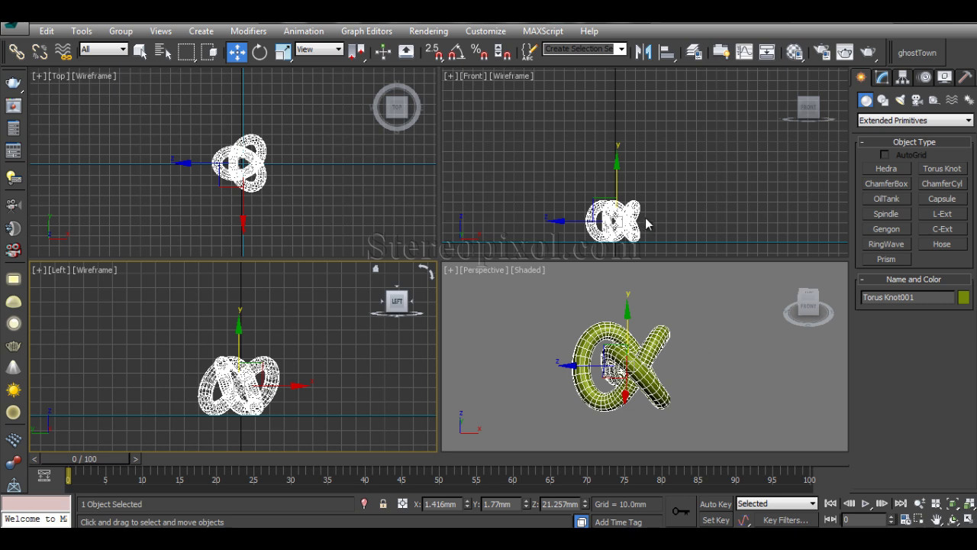
# - Add a target spotlight in the Front view, placed high to the right of the knot and aimed about 144.5 mm down at it
pyautogui.moveTo(666, 192); pyautogui.dragTo(680, 190, button='middle')
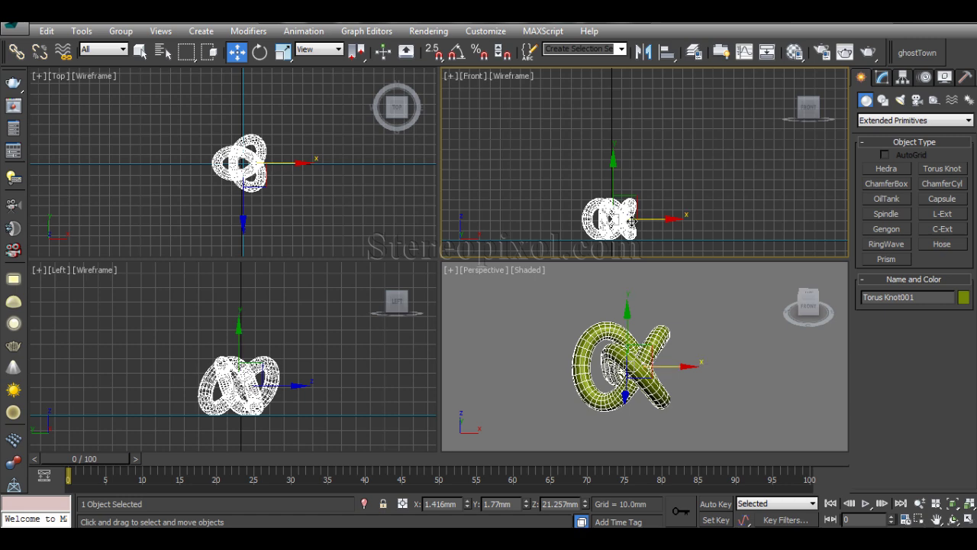
pyautogui.click(900, 100)
pyautogui.click(895, 171)
pyautogui.moveTo(691, 150); pyautogui.dragTo(652, 154, button='middle')
pyautogui.moveTo(684, 97); pyautogui.dragTo(590, 204)
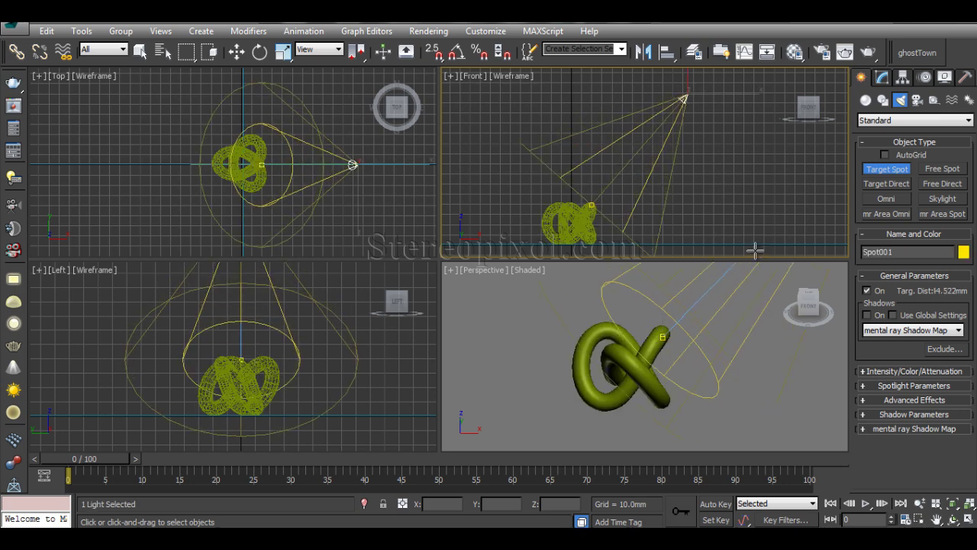
pyautogui.press('w')
# - Check which production renderer is assigned in the render setup for the Perspective view
pyautogui.rightClick(645, 343)
pyautogui.click(822, 51)
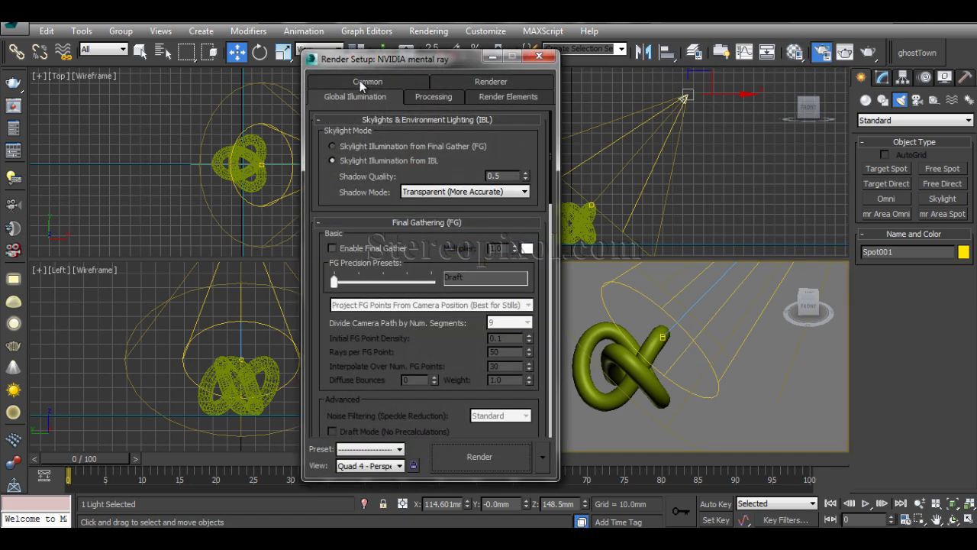
pyautogui.click(360, 80)
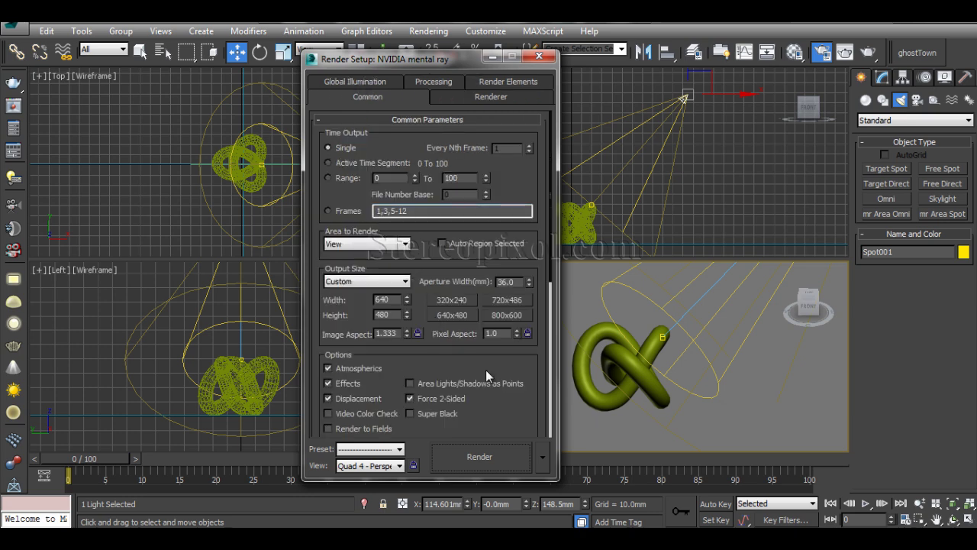
pyautogui.moveTo(505, 401); pyautogui.dragTo(502, 314)
pyautogui.scroll(-5, 502, 314)
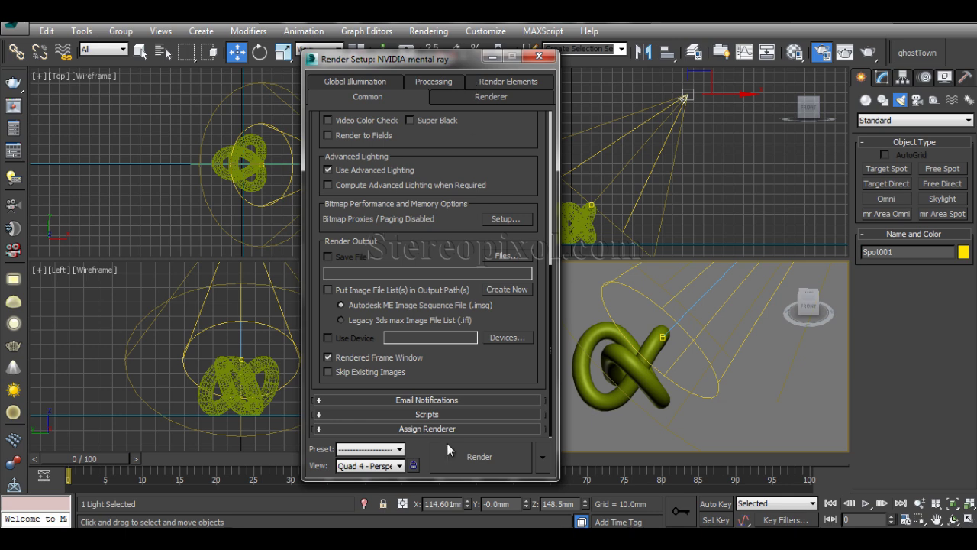
pyautogui.click(456, 428)
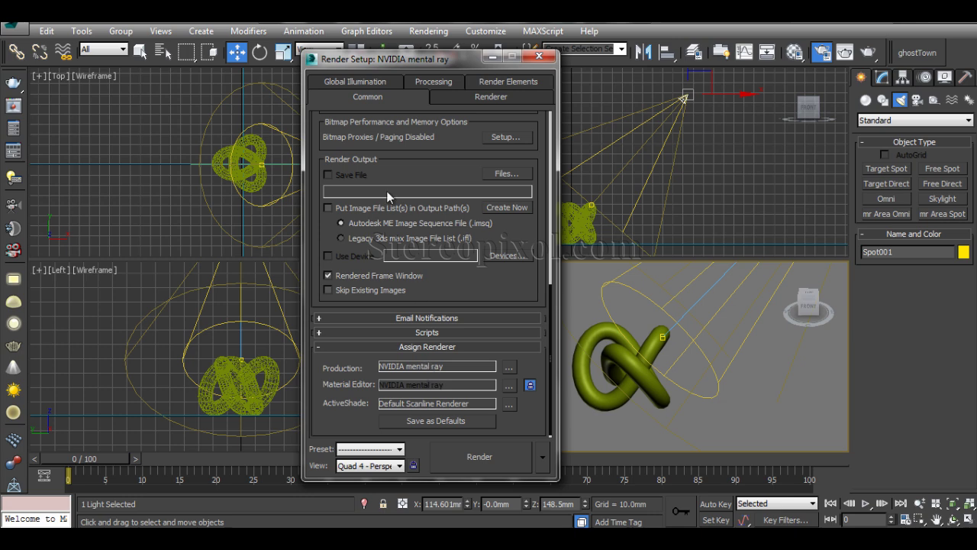
# - Disable caustics in the Global Illumination render settings and close the render setup
pyautogui.click(368, 80)
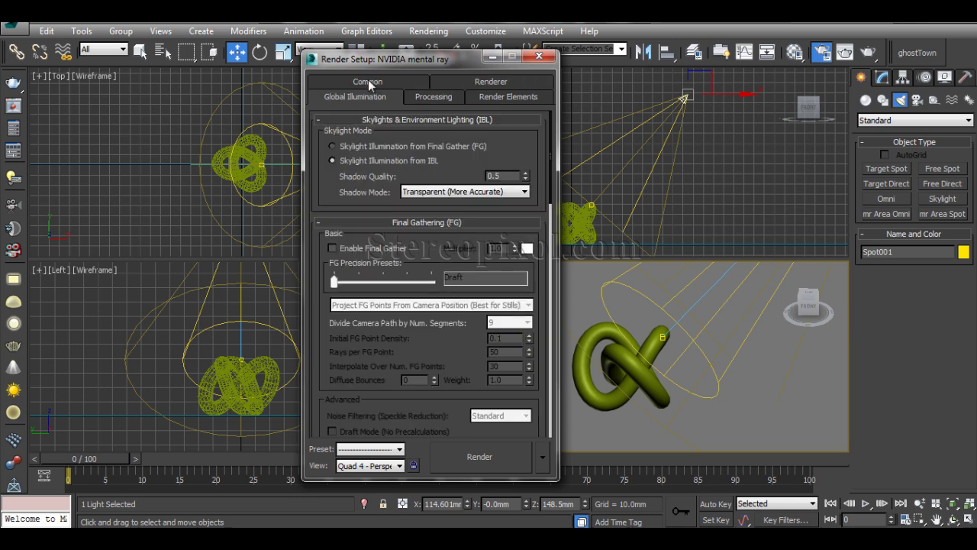
pyautogui.scroll(-10, 397, 401)
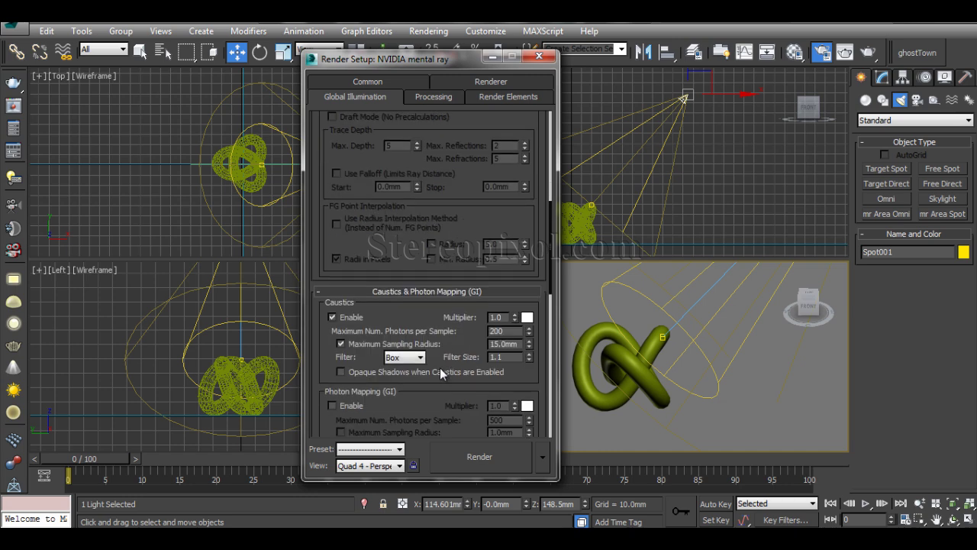
pyautogui.click(334, 318)
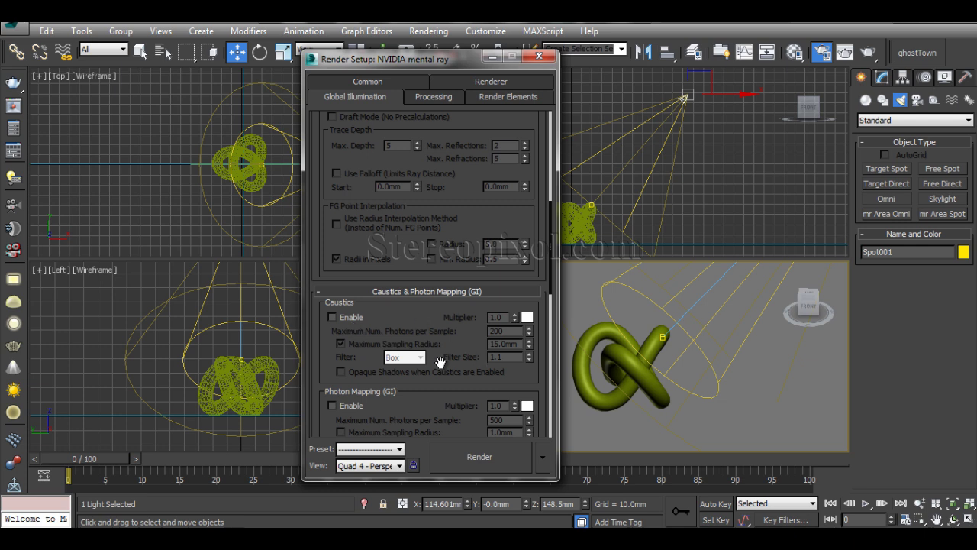
pyautogui.moveTo(450, 367); pyautogui.dragTo(453, 331)
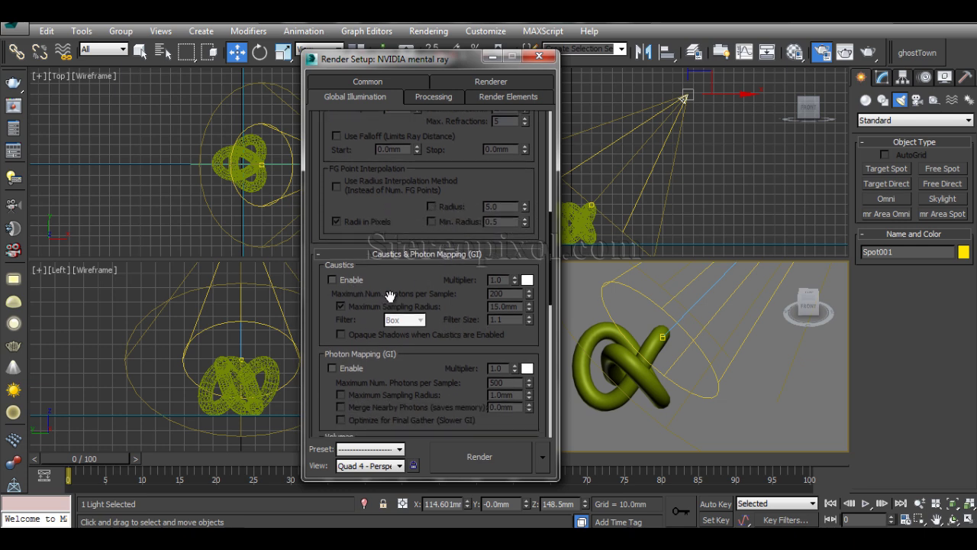
pyautogui.moveTo(433, 50); pyautogui.dragTo(273, 67)
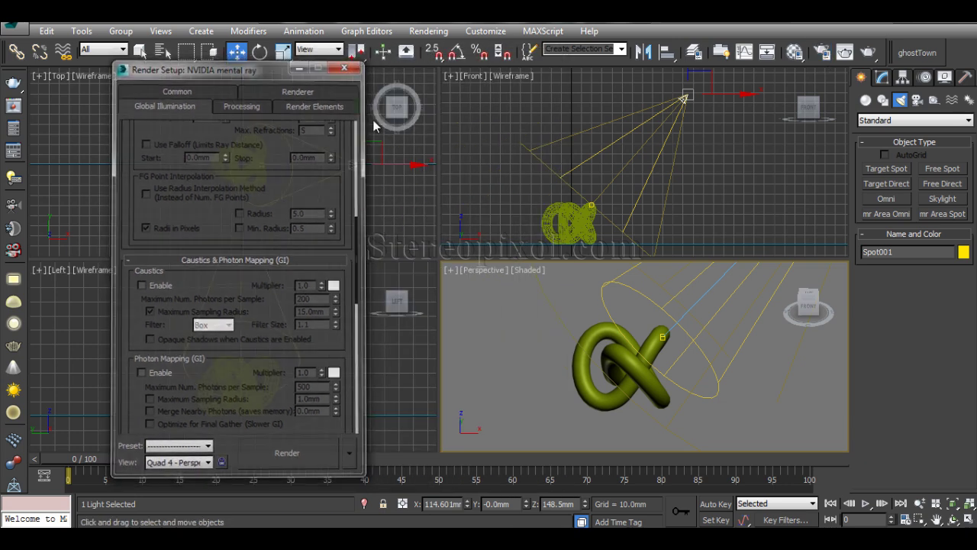
pyautogui.click(345, 66)
# - Inspect the caustics options in the mental ray object properties and close them without changes
pyautogui.rightClick(587, 327)
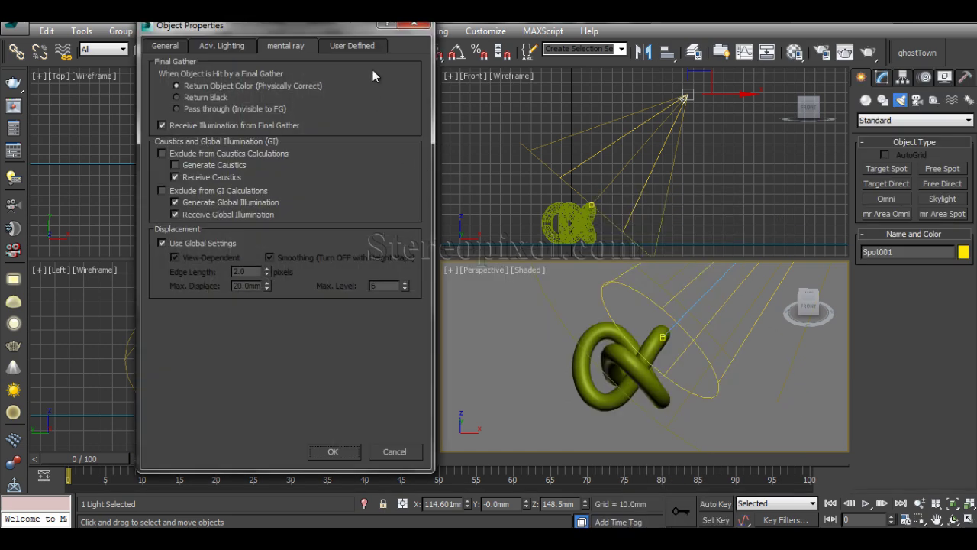
pyautogui.click(416, 29)
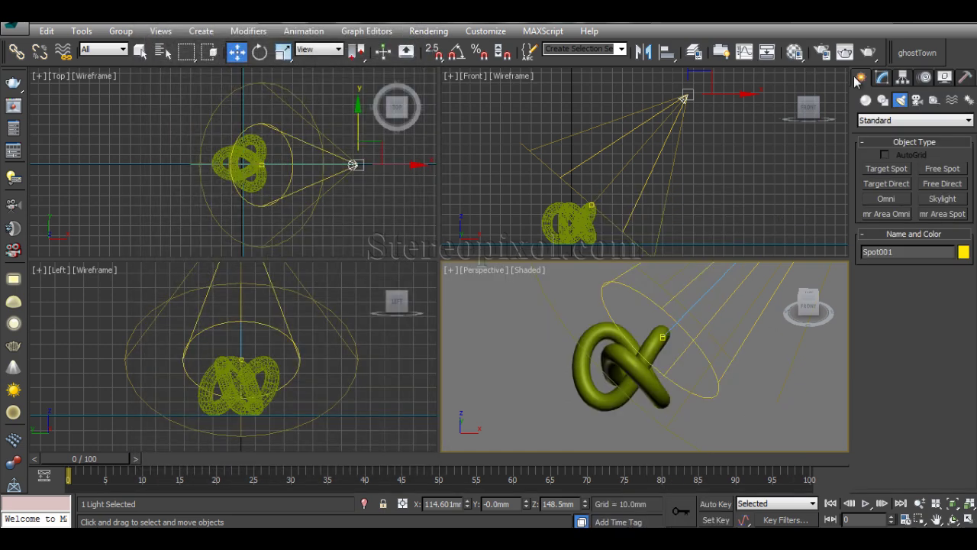
# - Test-render the Perspective view with the plain torus knot, and close the rendered frame
pyautogui.click(870, 51)
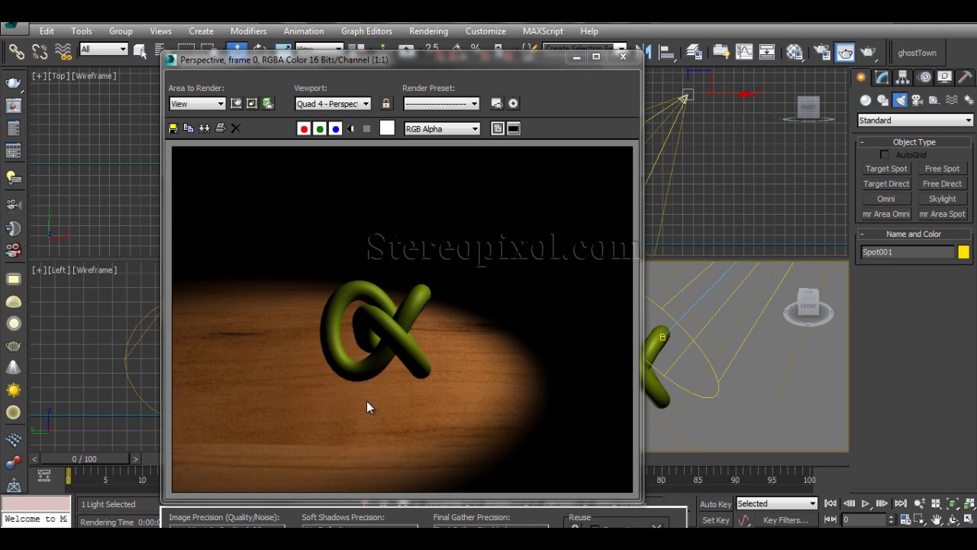
pyautogui.click(623, 56)
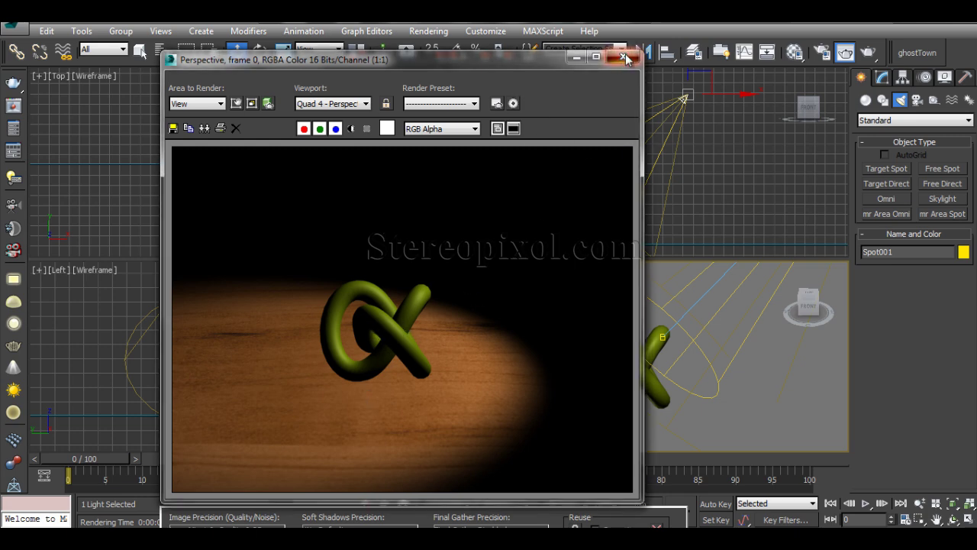
pyautogui.moveTo(683, 365); pyautogui.dragTo(678, 361, button='middle')
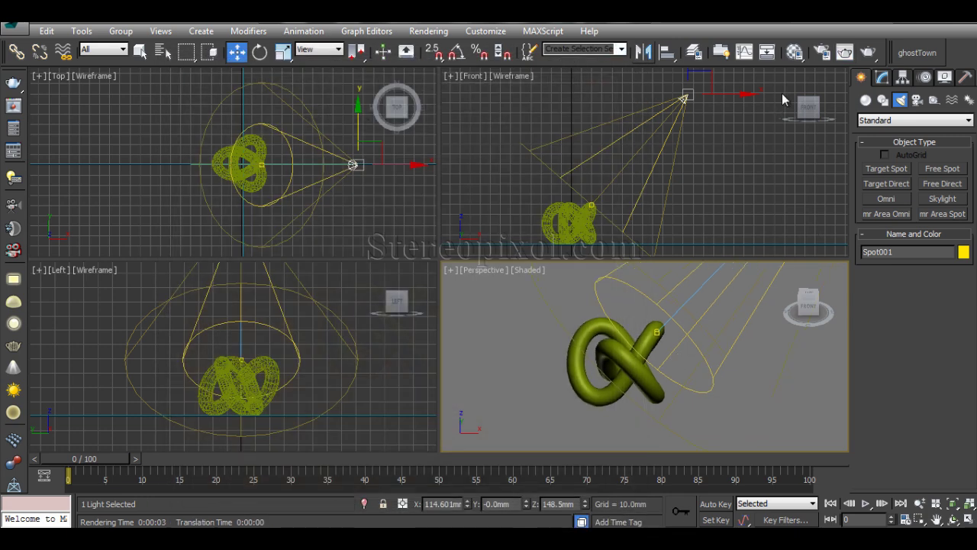
# - Assign the 01 - Default glass material, with raytrace reflection and refraction maps, to the torus knot
pyautogui.click(794, 52)
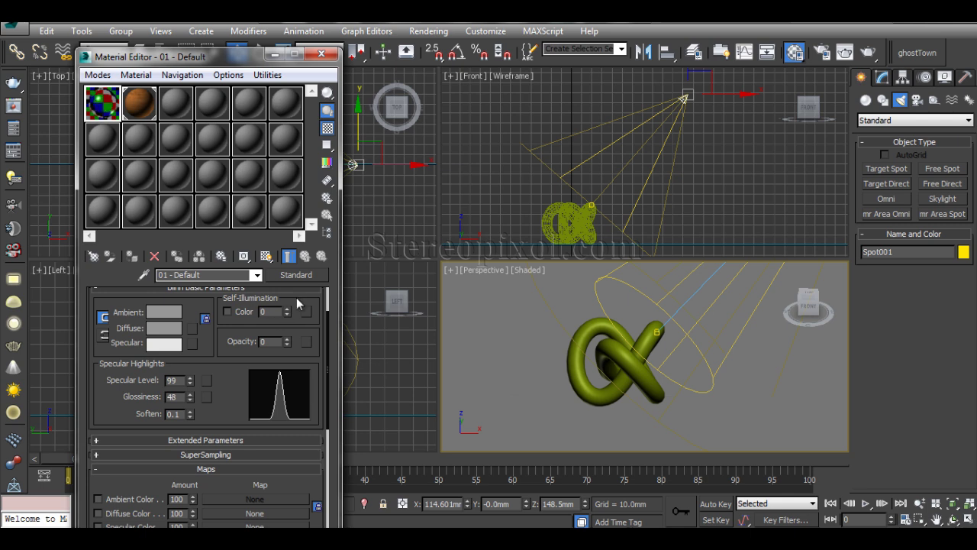
pyautogui.moveTo(328, 318); pyautogui.dragTo(332, 290)
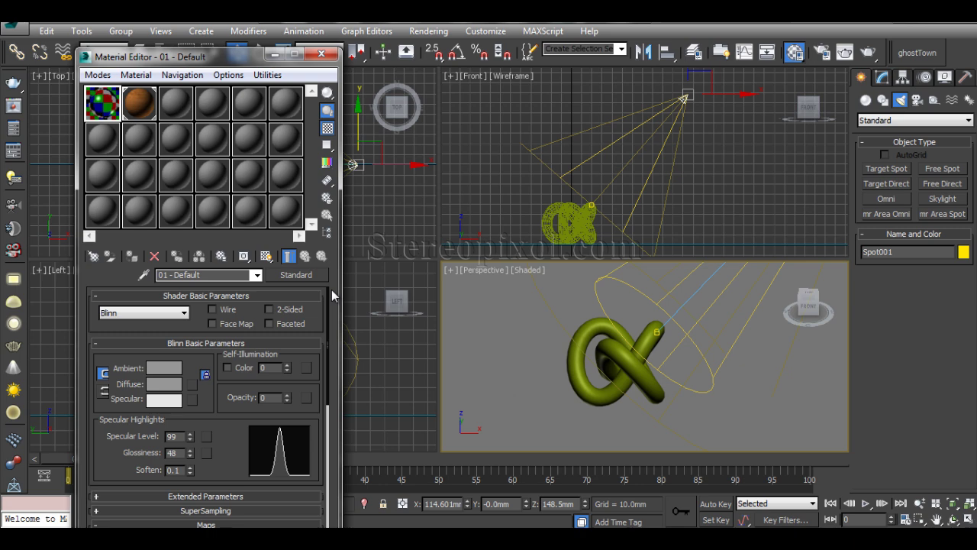
pyautogui.scroll(-5, 242, 373)
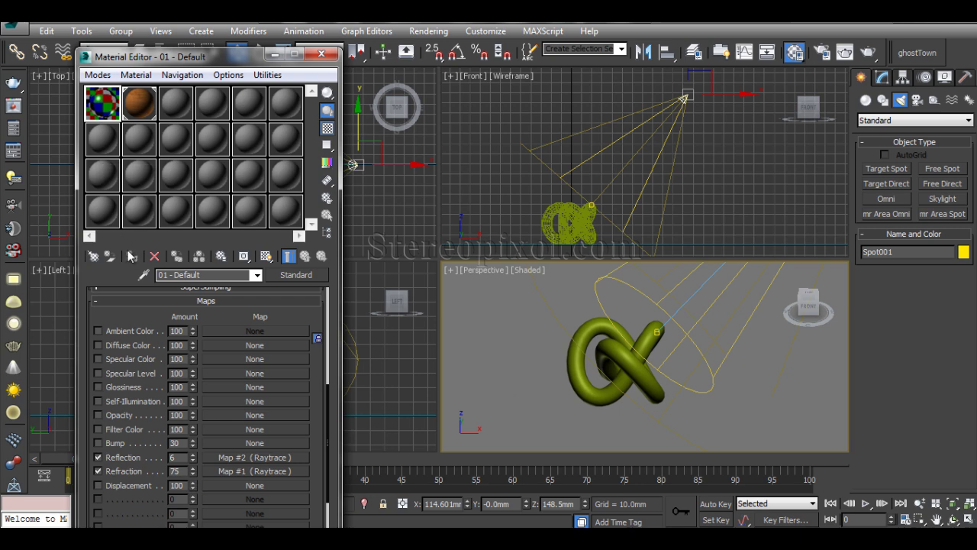
pyautogui.click(617, 359)
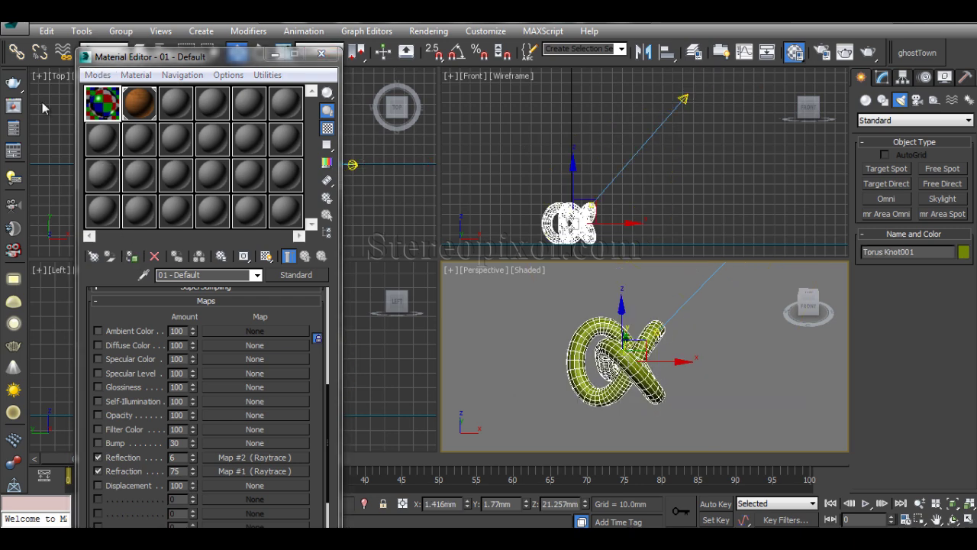
pyautogui.click(131, 256)
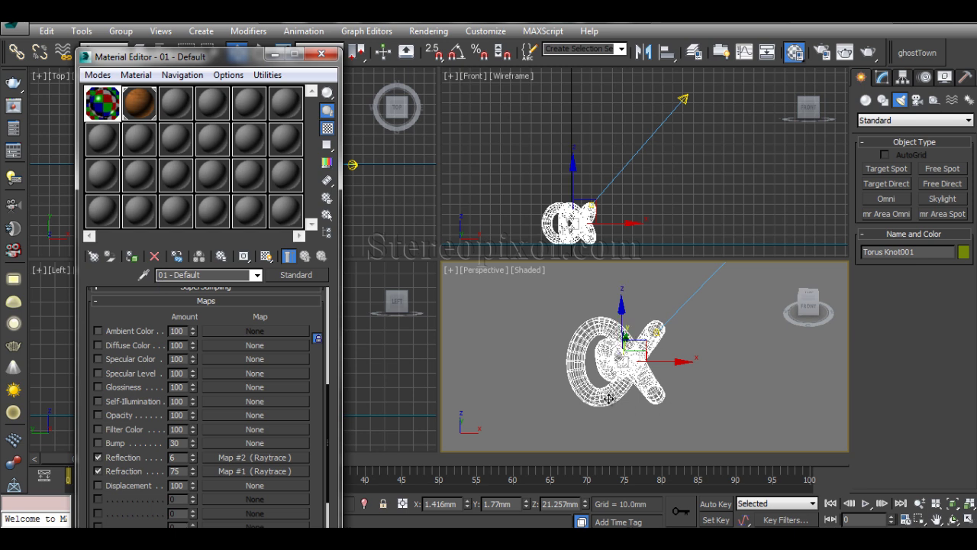
pyautogui.moveTo(624, 385); pyautogui.dragTo(645, 387, button='middle')
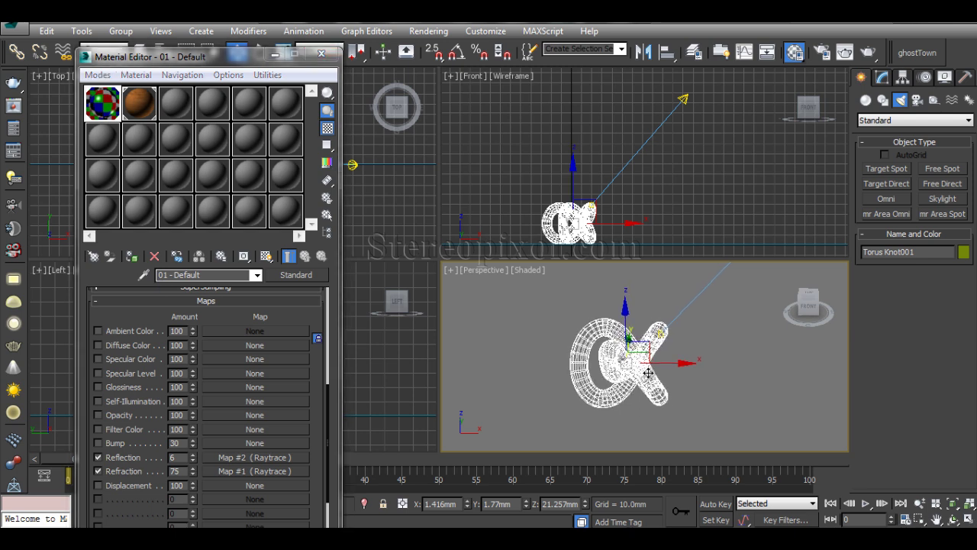
# - Select the spotlight and render the Perspective view with the glass material on the knot
pyautogui.click(680, 150)
pyautogui.click(685, 100)
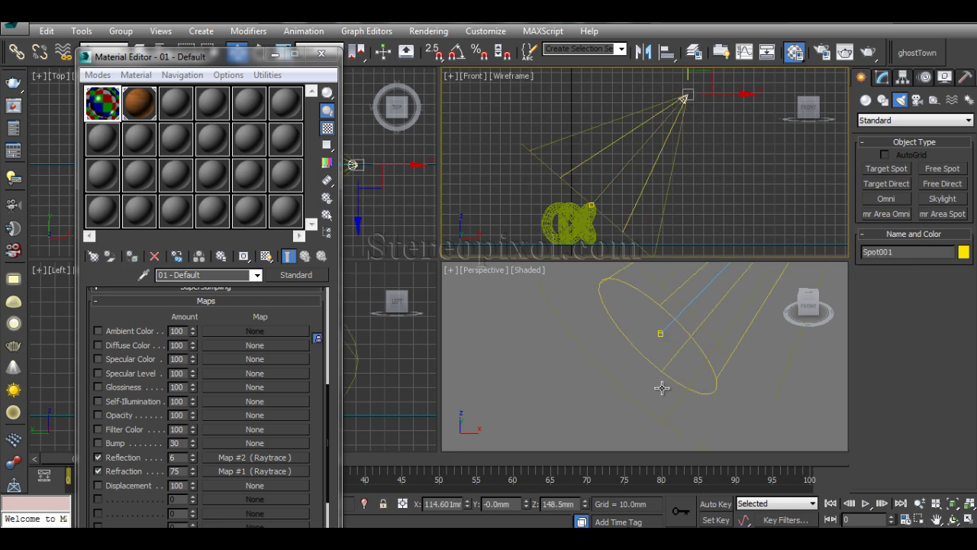
pyautogui.click(868, 54)
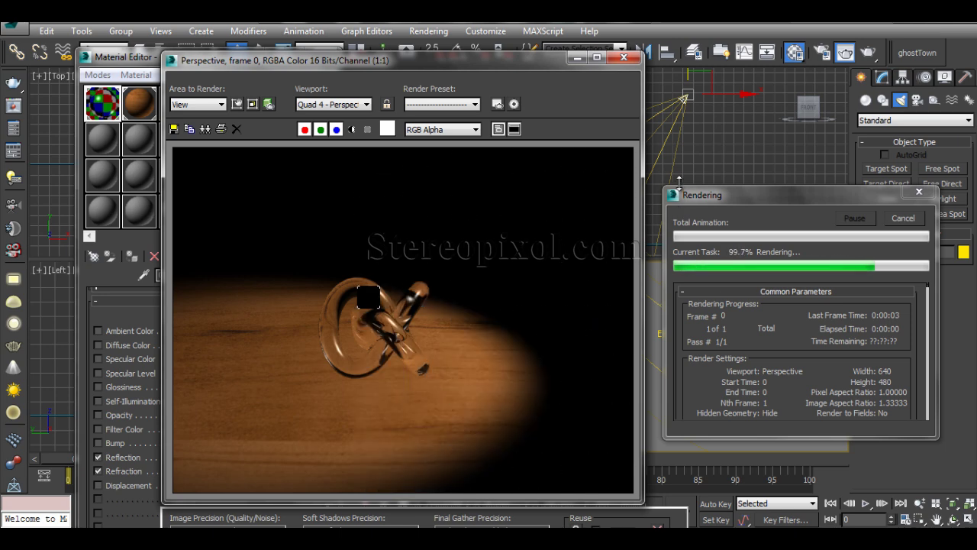
# - Turn on the spotlight's shadows and render the Perspective view with the glass knot casting a shadow
pyautogui.click(882, 77)
pyautogui.moveTo(886, 233); pyautogui.dragTo(890, 303)
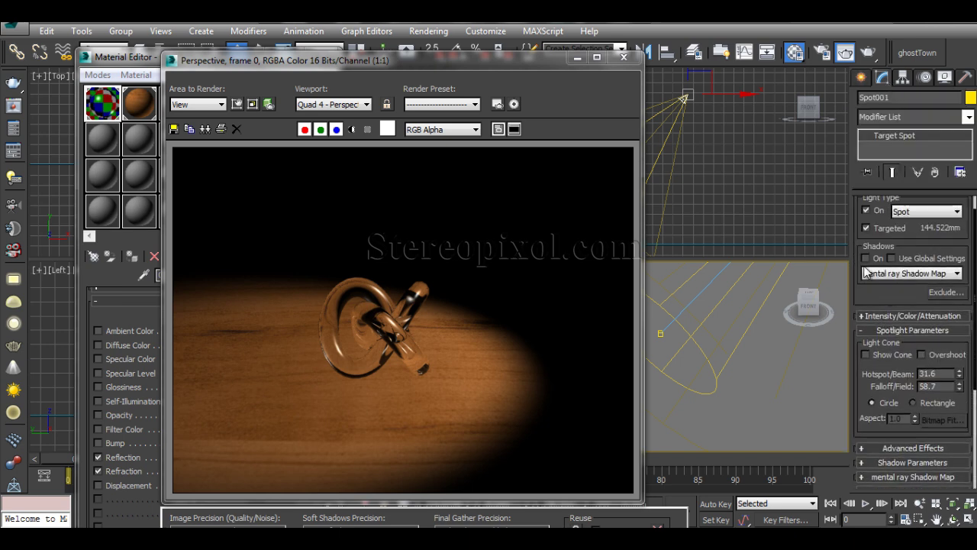
pyautogui.click(867, 258)
pyautogui.rightClick(718, 315)
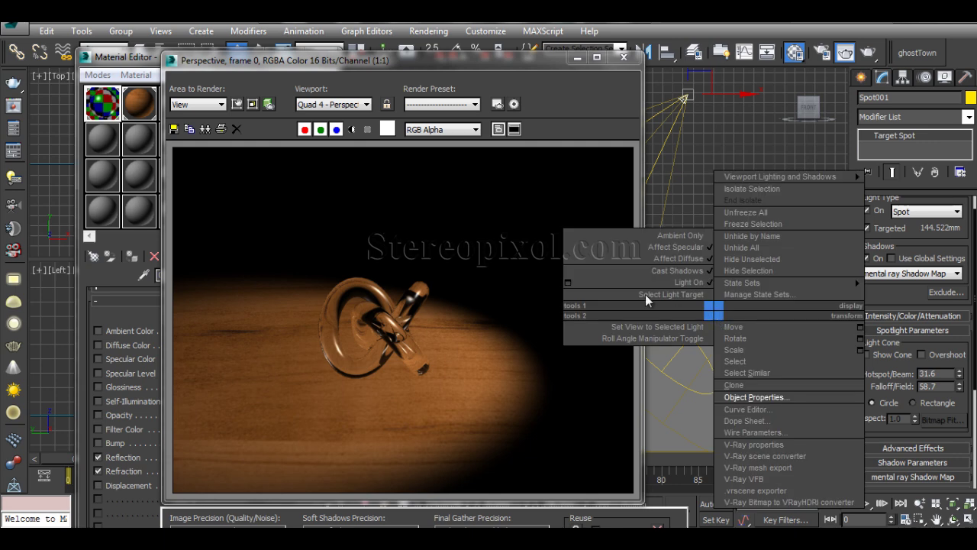
pyautogui.rightClick(712, 310)
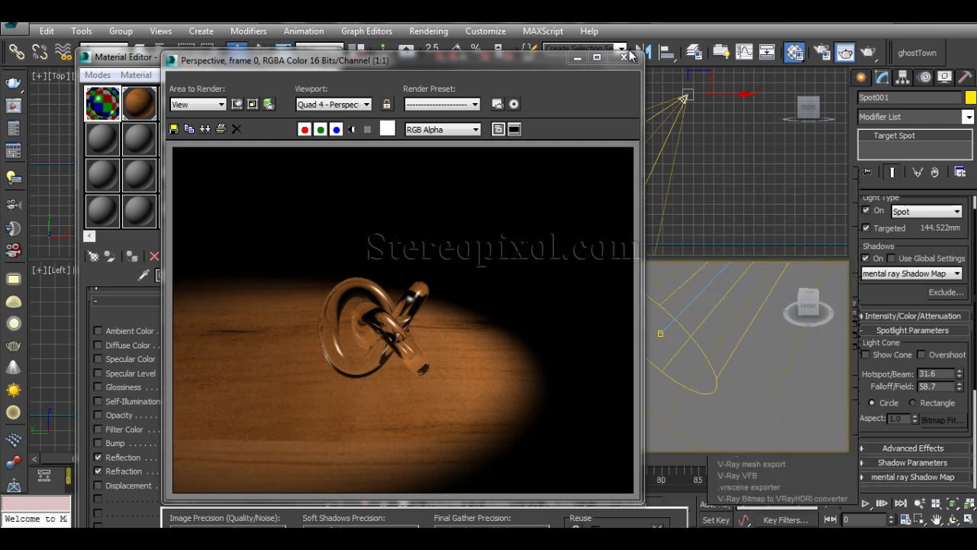
pyautogui.moveTo(557, 63)
pyautogui.mouseDown()
pyautogui.moveTo(531, 59)
pyautogui.moveTo(550, 45)
pyautogui.mouseUp()
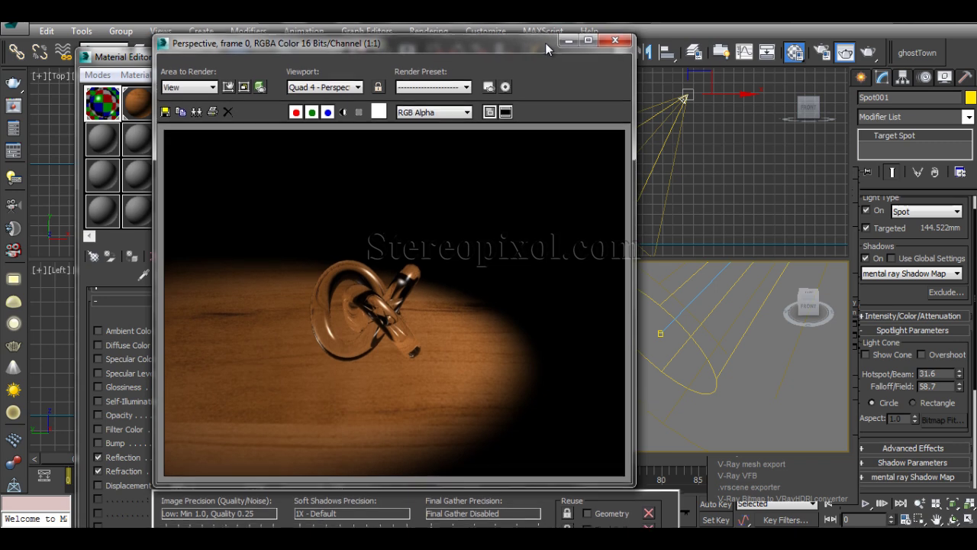
pyautogui.click(865, 57)
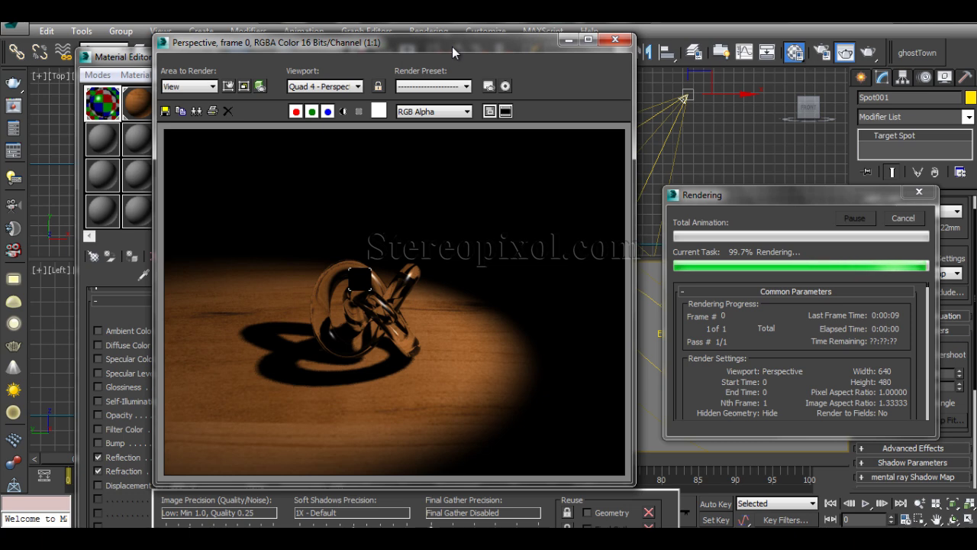
pyautogui.moveTo(452, 46); pyautogui.dragTo(559, 48)
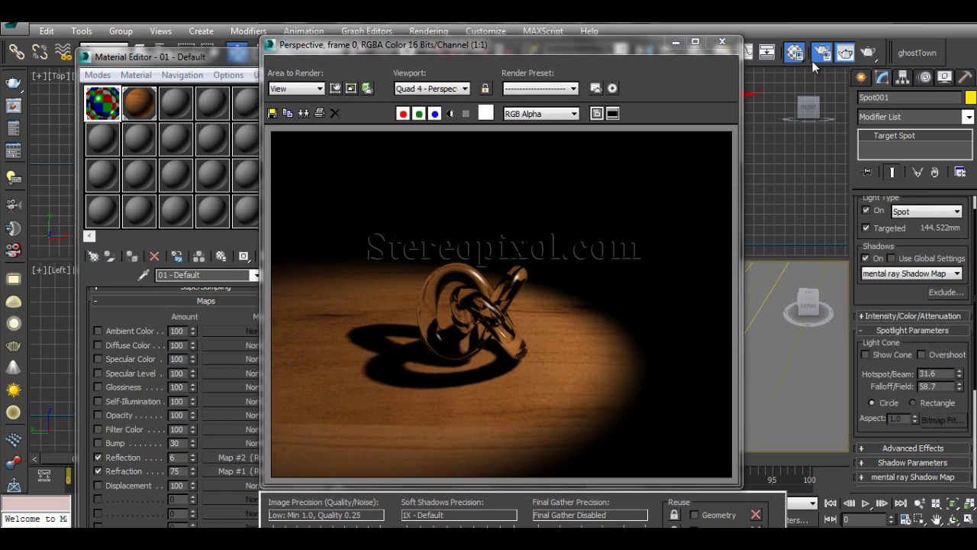
# - Enable mental ray caustics with a maximum of 100 photons per sample and the maximum sampling radius turned off
pyautogui.press('F10')
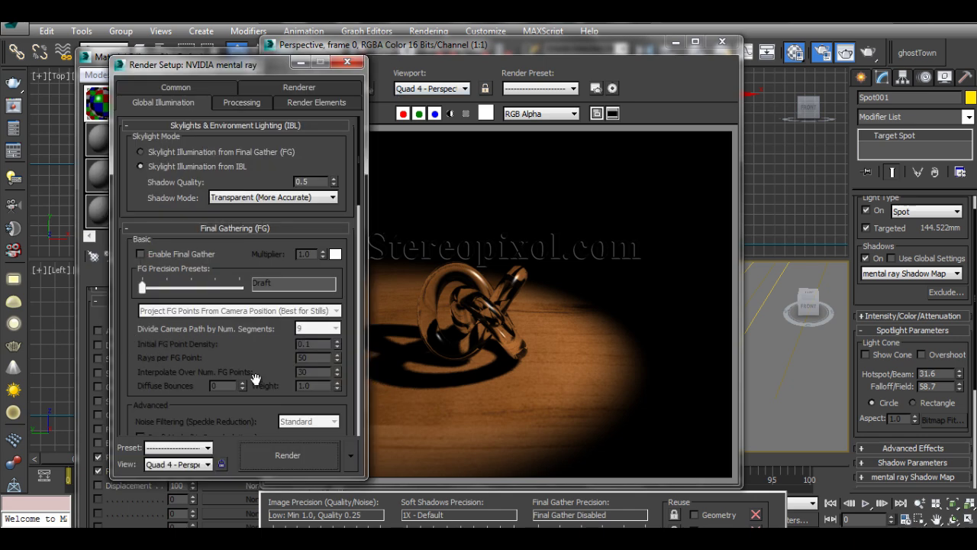
pyautogui.scroll(-3, 281, 208)
pyautogui.scroll(-6, 281, 209)
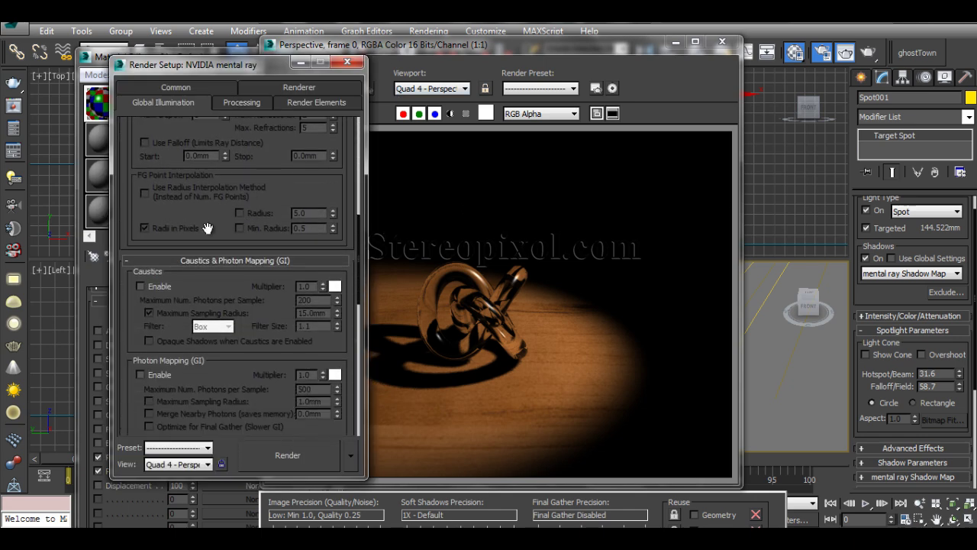
pyautogui.click(162, 288)
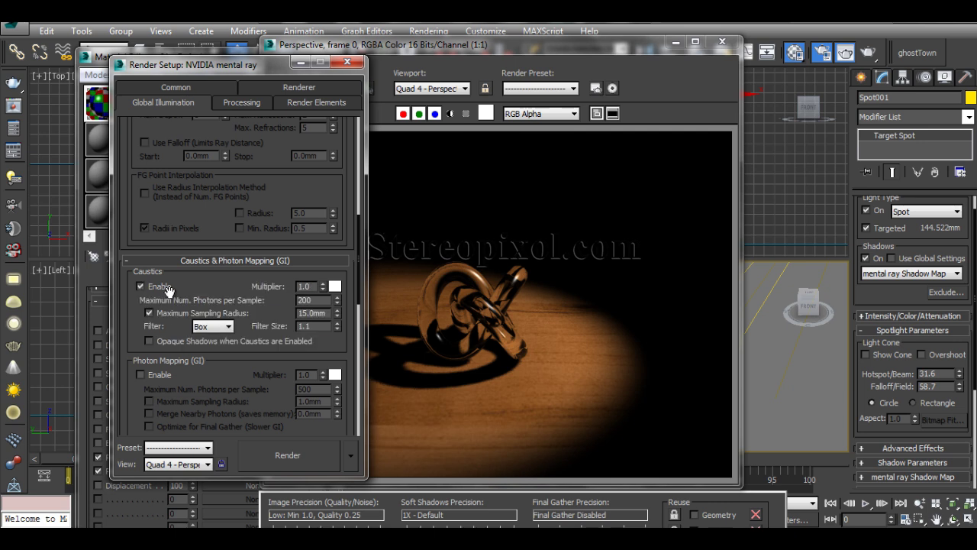
pyautogui.doubleClick(310, 300)
pyautogui.write('100')
pyautogui.press('Return')
pyautogui.click(151, 312)
pyautogui.click(353, 65)
# - Try to render the Perspective view with caustics enabled, and cancel the render
pyautogui.moveTo(414, 50); pyautogui.dragTo(386, 48)
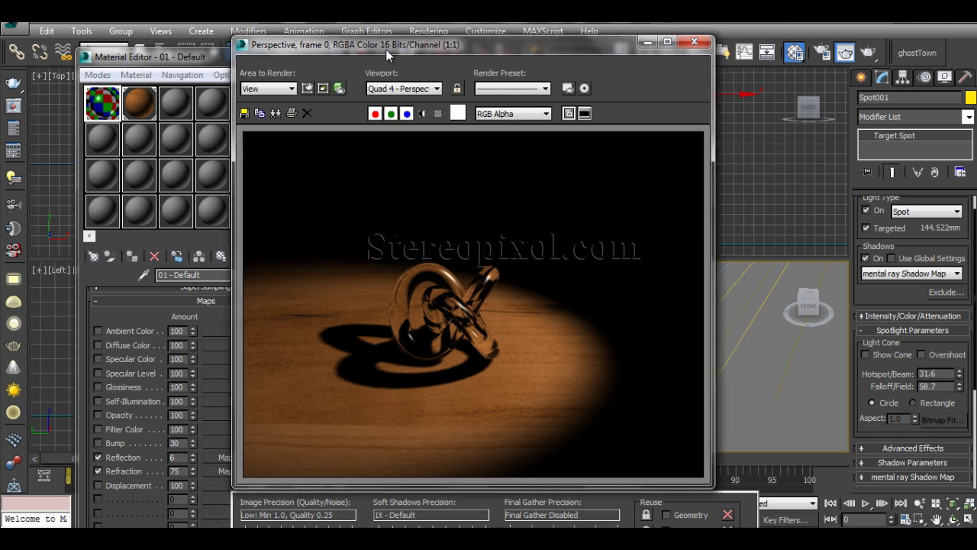
pyautogui.click(872, 53)
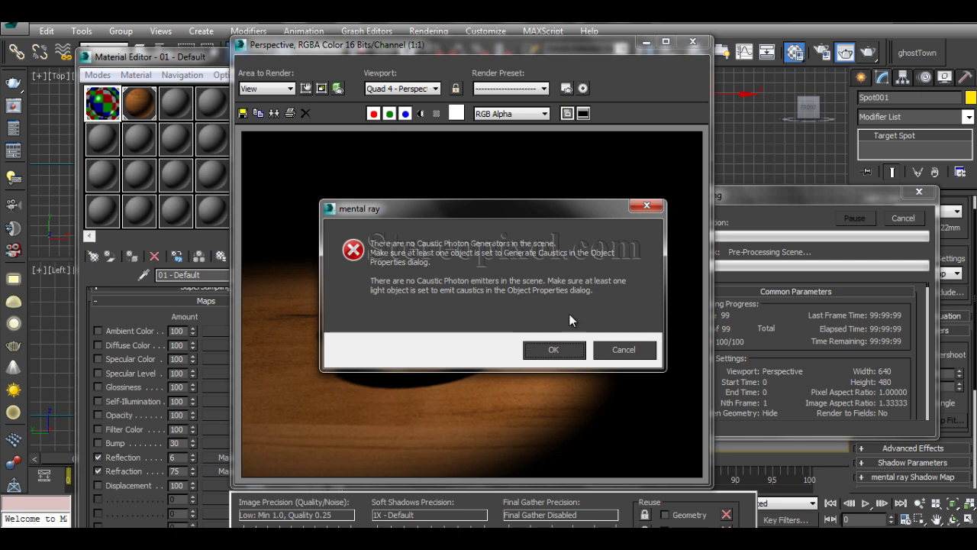
pyautogui.click(624, 352)
# - Turn on Generate Caustics in the torus knot's mental ray object properties
pyautogui.moveTo(590, 46); pyautogui.dragTo(429, 39)
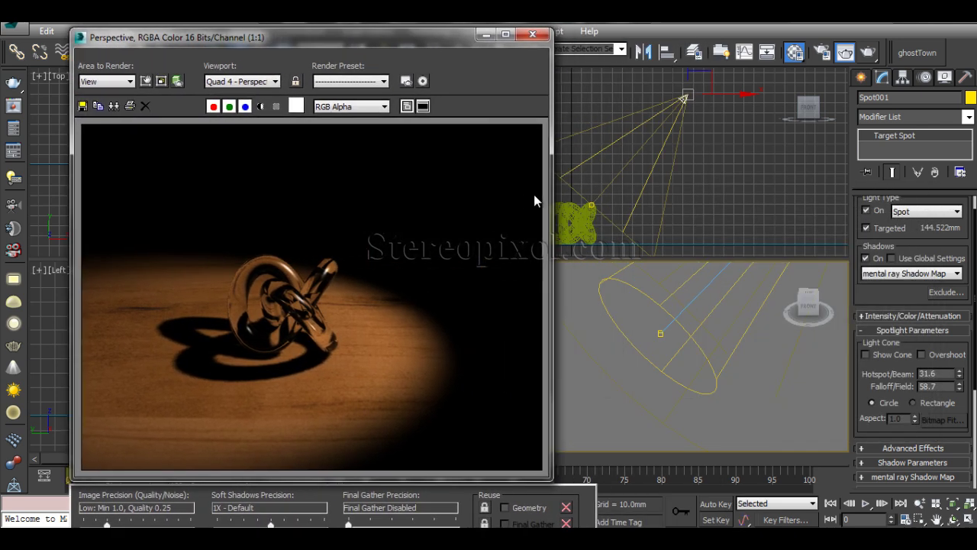
pyautogui.click(592, 223)
pyautogui.rightClick(592, 224)
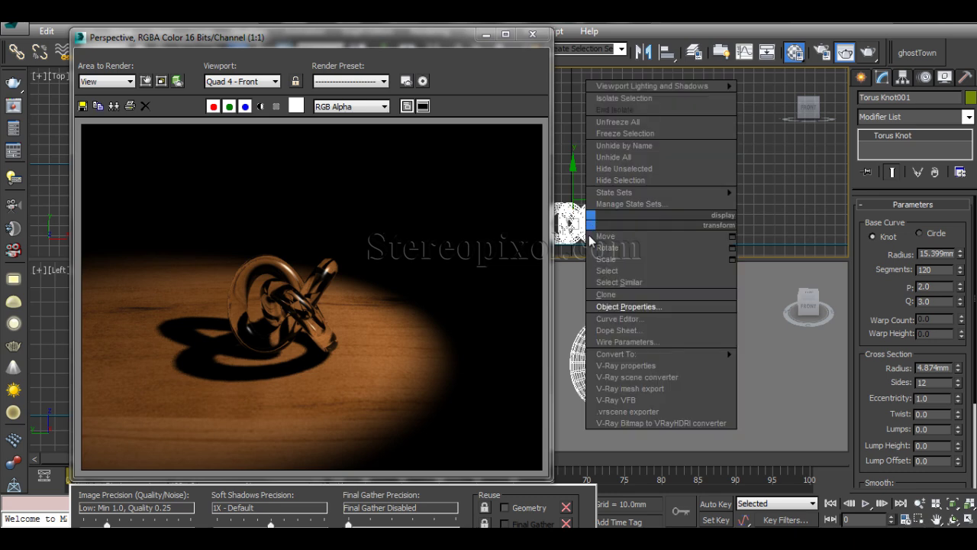
pyautogui.click(620, 307)
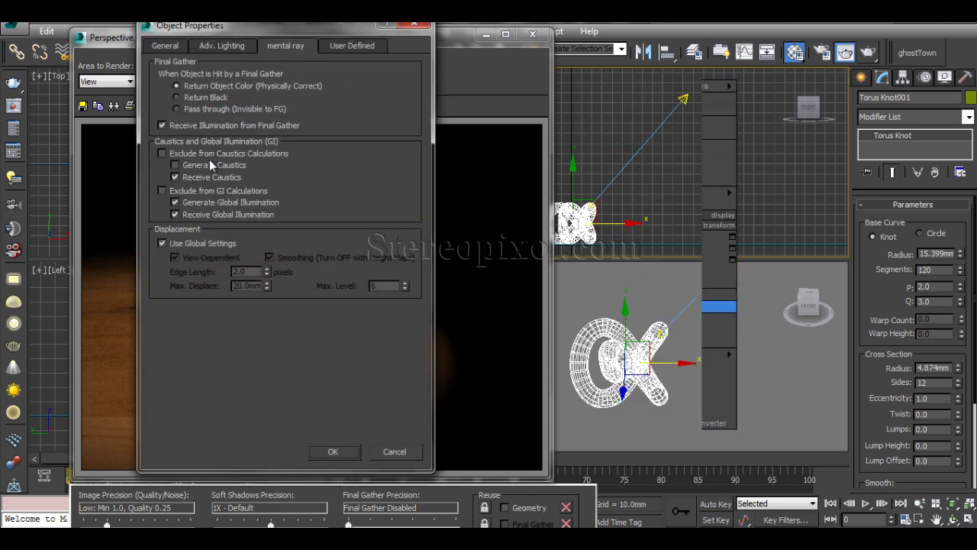
pyautogui.click(177, 165)
pyautogui.moveTo(319, 36); pyautogui.dragTo(840, 54)
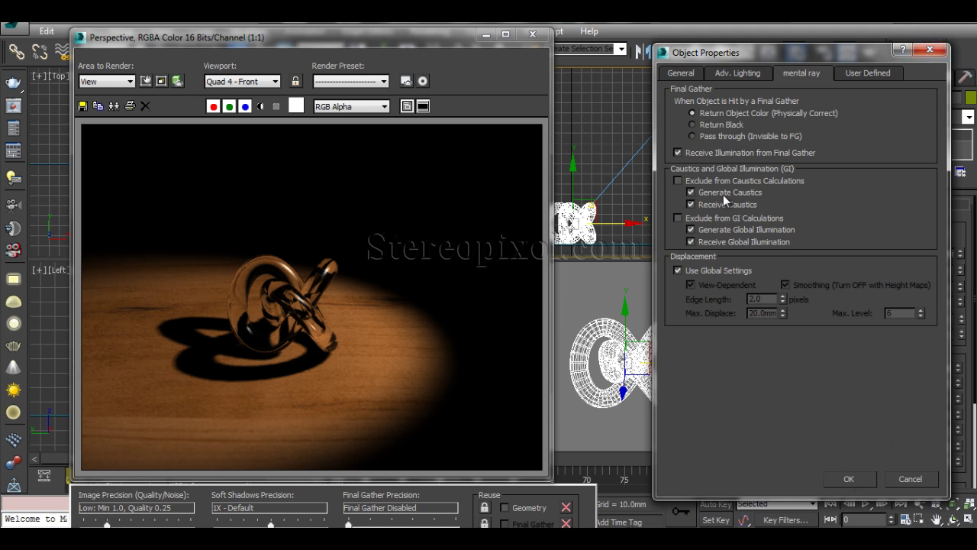
pyautogui.click(849, 480)
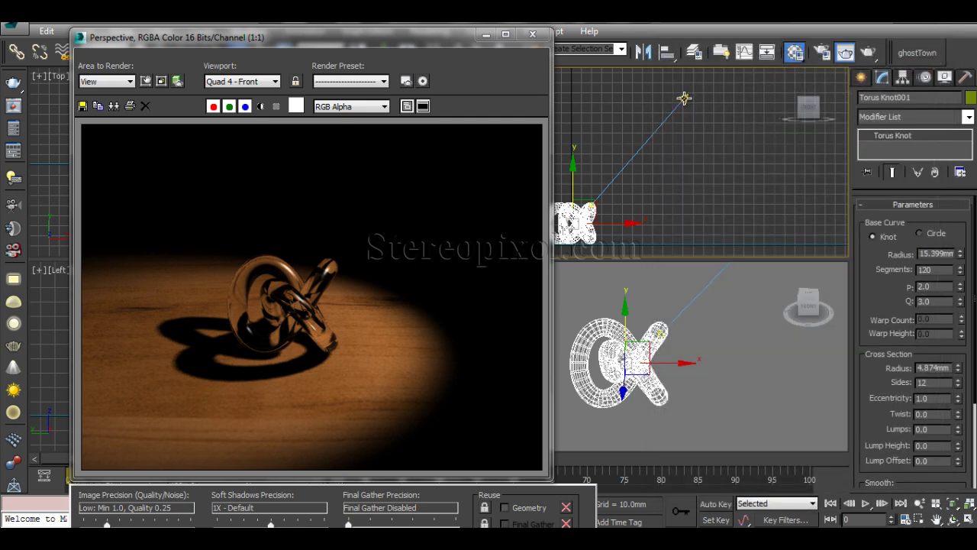
# - Try to render the Perspective view with the knot generating caustics, and cancel the render
pyautogui.rightClick(668, 289)
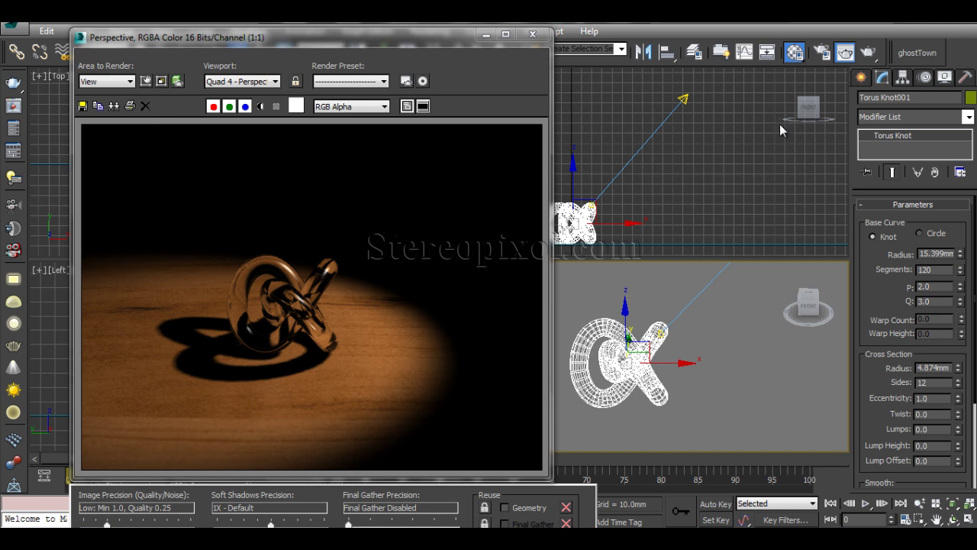
pyautogui.click(867, 53)
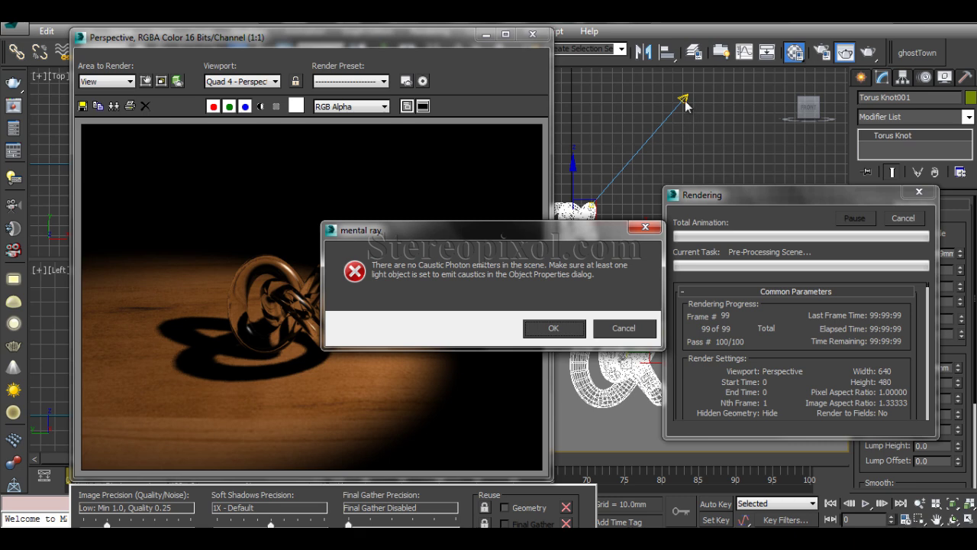
pyautogui.click(633, 336)
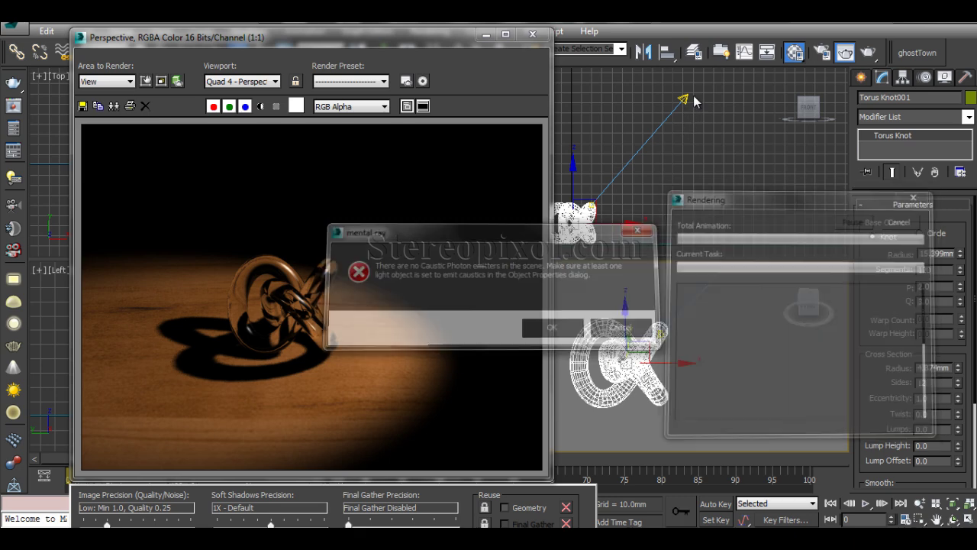
# - Turn on Generate Caustics in the spotlight's mental ray object properties and render the Perspective view
pyautogui.click(684, 97)
pyautogui.rightClick(681, 150)
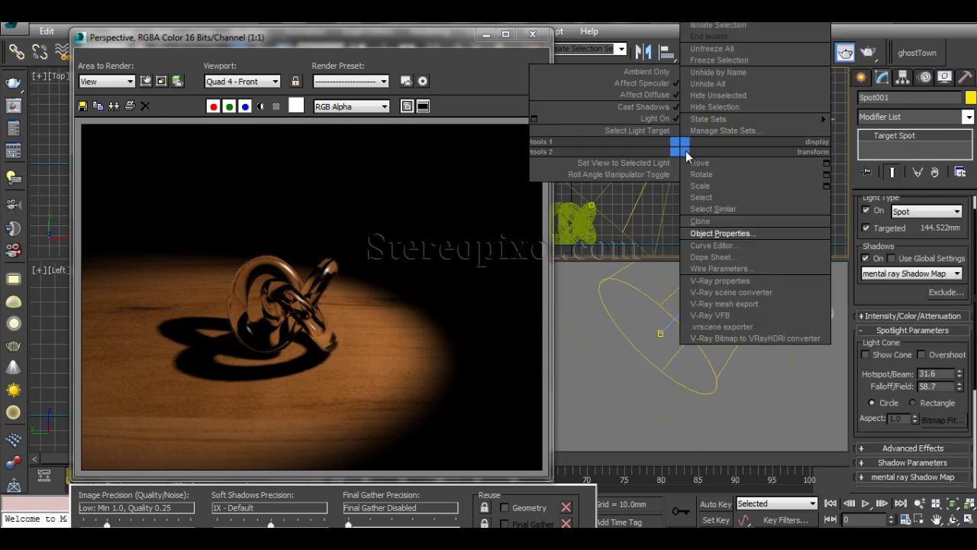
pyautogui.click(712, 234)
pyautogui.click(705, 191)
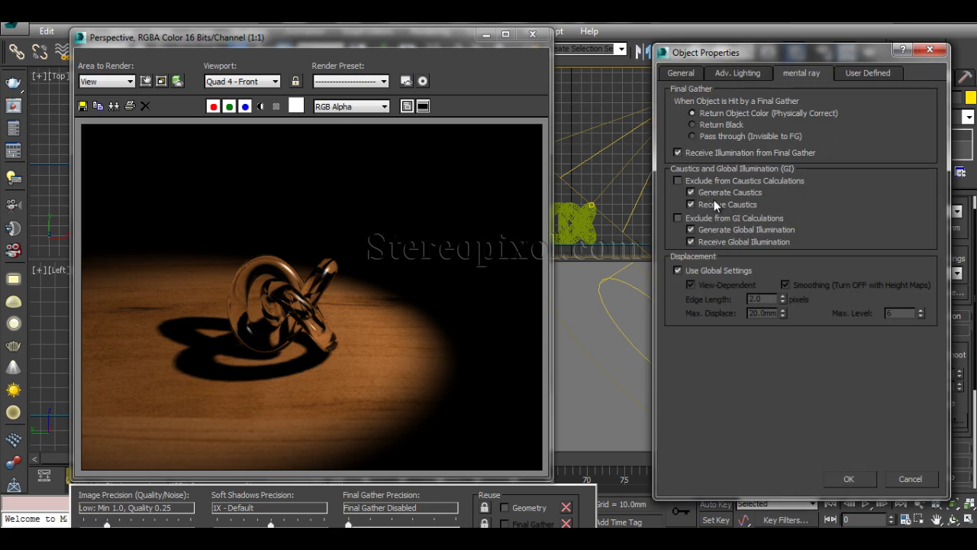
pyautogui.click(855, 477)
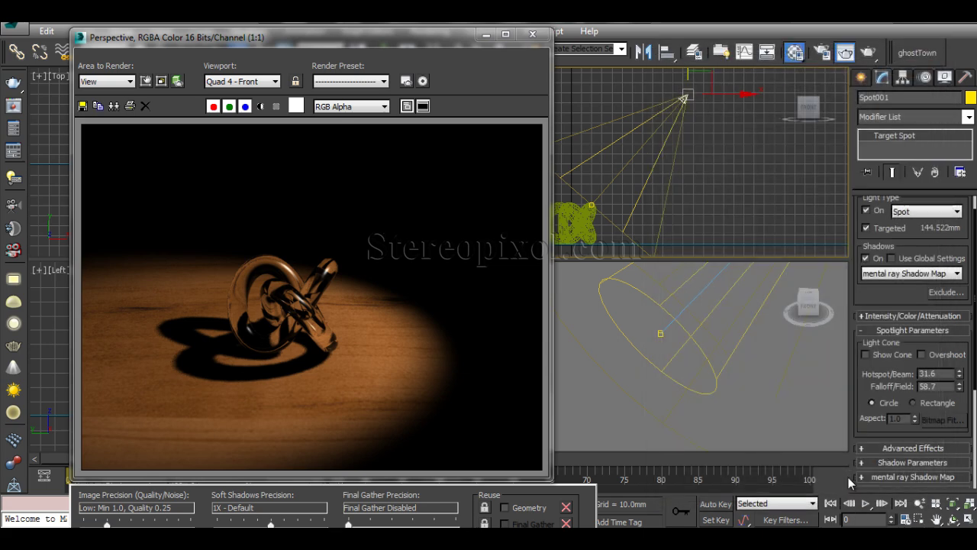
pyautogui.click(699, 369)
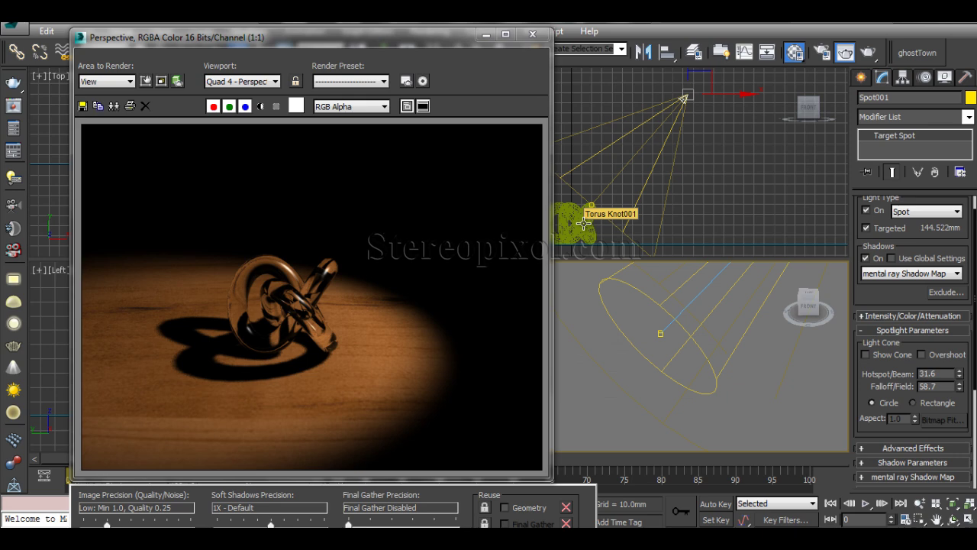
pyautogui.click(868, 52)
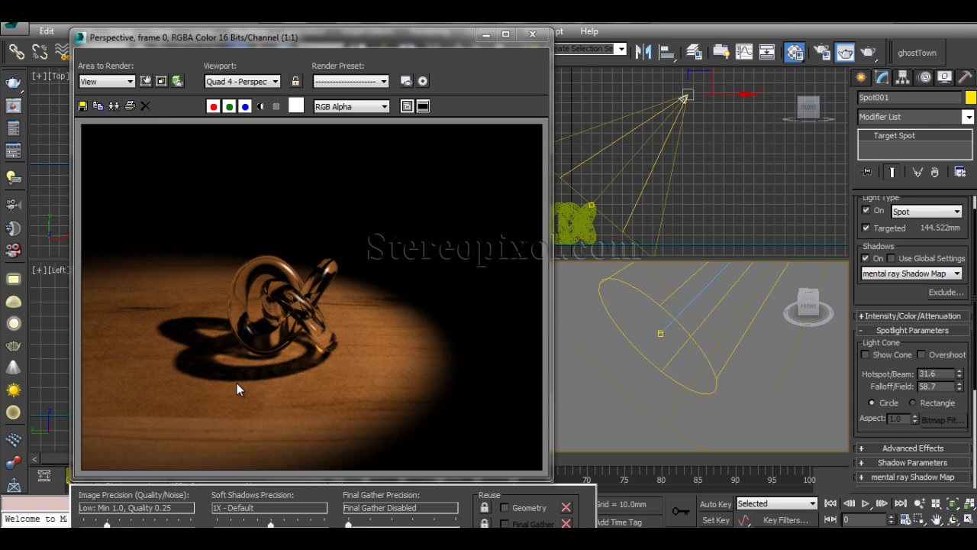
# - Set the caustics' maximum number of photons per sample to 200 in the render settings
pyautogui.click(822, 52)
pyautogui.moveTo(254, 67); pyautogui.dragTo(631, 50)
pyautogui.scroll(-5, 637, 328)
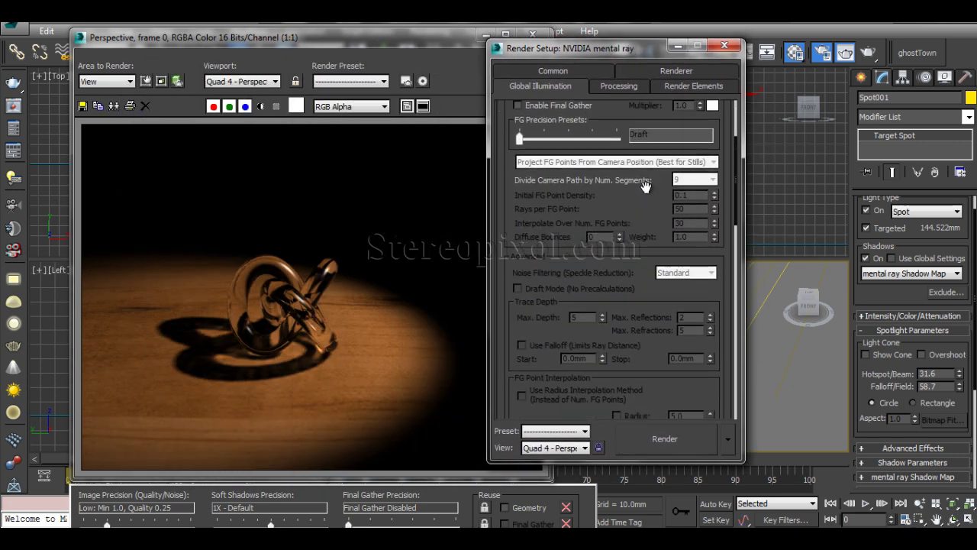
pyautogui.moveTo(637, 302); pyautogui.dragTo(659, 176)
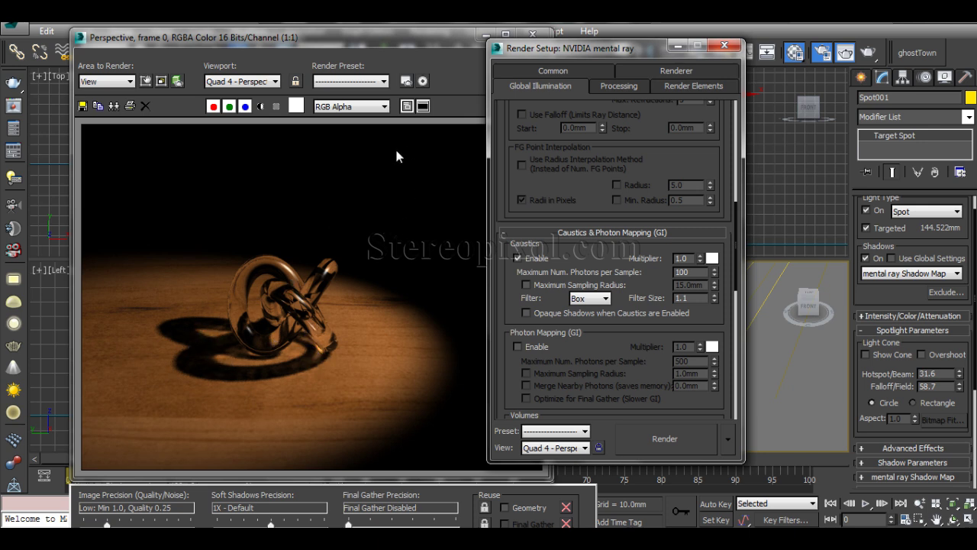
pyautogui.doubleClick(691, 272)
pyautogui.write('200')
pyautogui.press('Return')
# - Turn on the caustics' maximum sampling radius at 1 mm and render the Perspective view
pyautogui.click(526, 284)
pyautogui.press('Tab')
pyautogui.write('1')
pyautogui.press('Return')
pyautogui.click(671, 441)
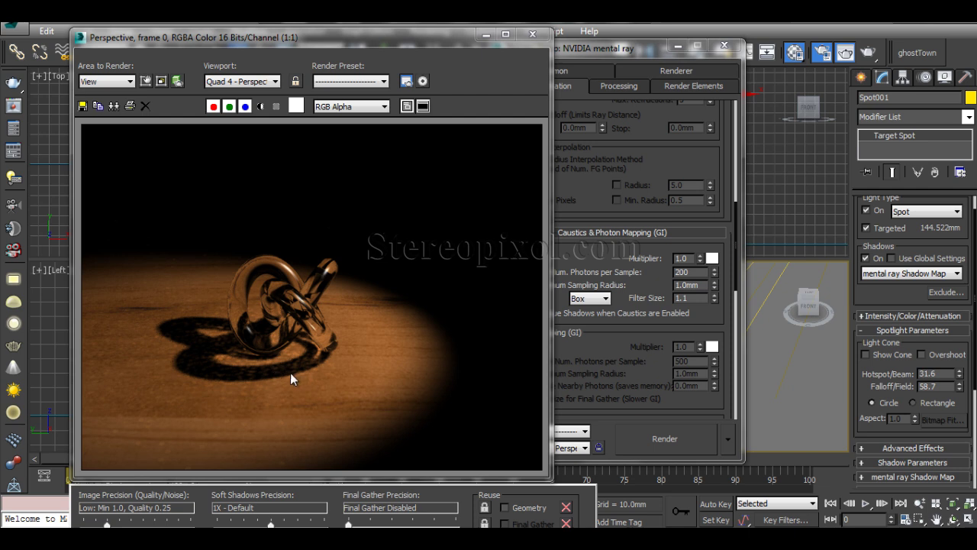
# - Set the caustics' maximum sampling radius to 10 mm and render the Perspective view again
pyautogui.click(620, 333)
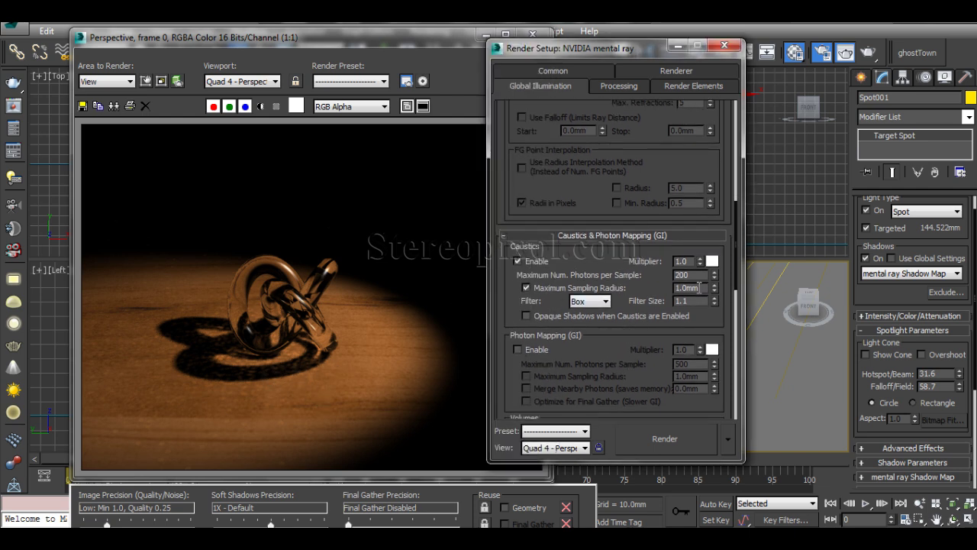
pyautogui.moveTo(701, 288); pyautogui.dragTo(658, 288)
pyautogui.write('10')
pyautogui.press('Return')
pyautogui.click(654, 439)
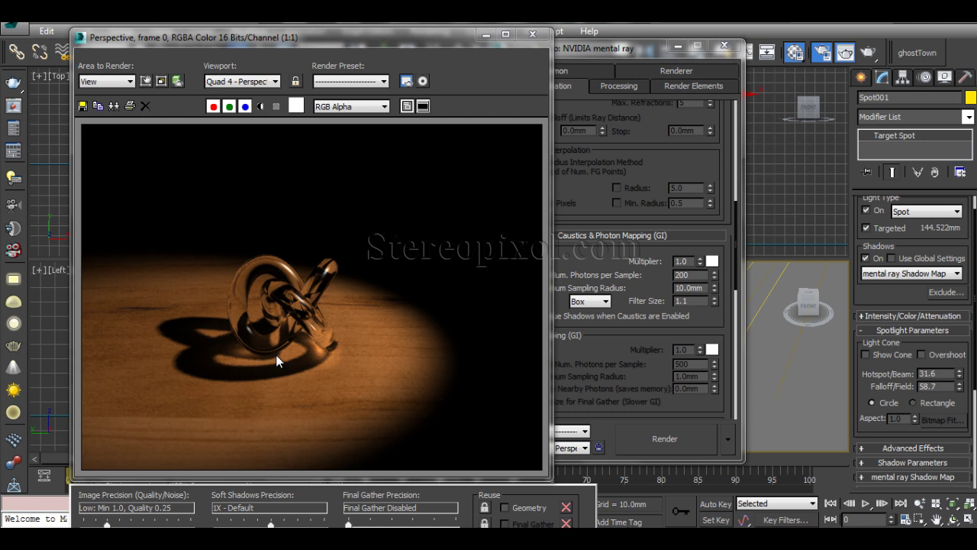
# - Turn on Automatically Calculate Energy and Photons in the spotlight's mental ray Indirect Illumination settings
pyautogui.moveTo(600, 50); pyautogui.dragTo(494, 57)
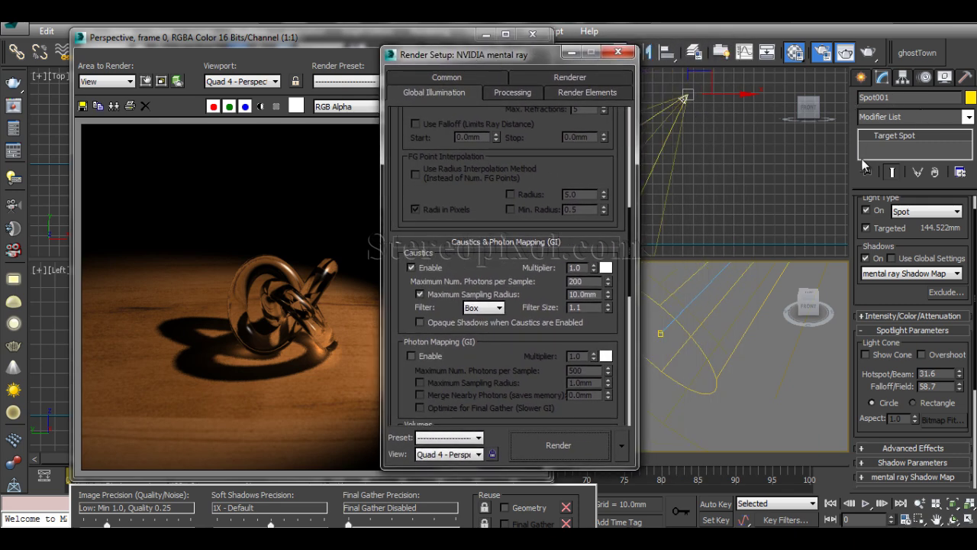
pyautogui.scroll(-5, 886, 366)
pyautogui.click(890, 333)
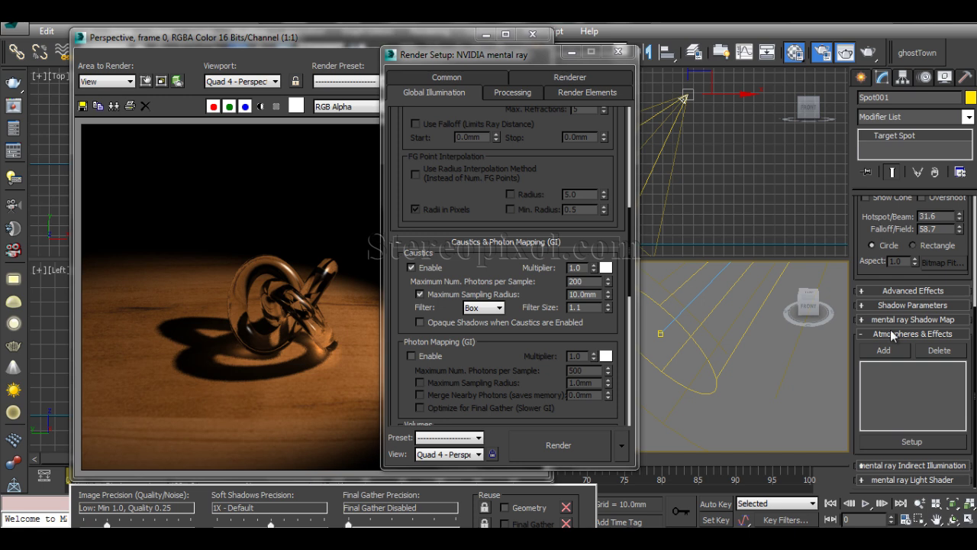
pyautogui.click(890, 334)
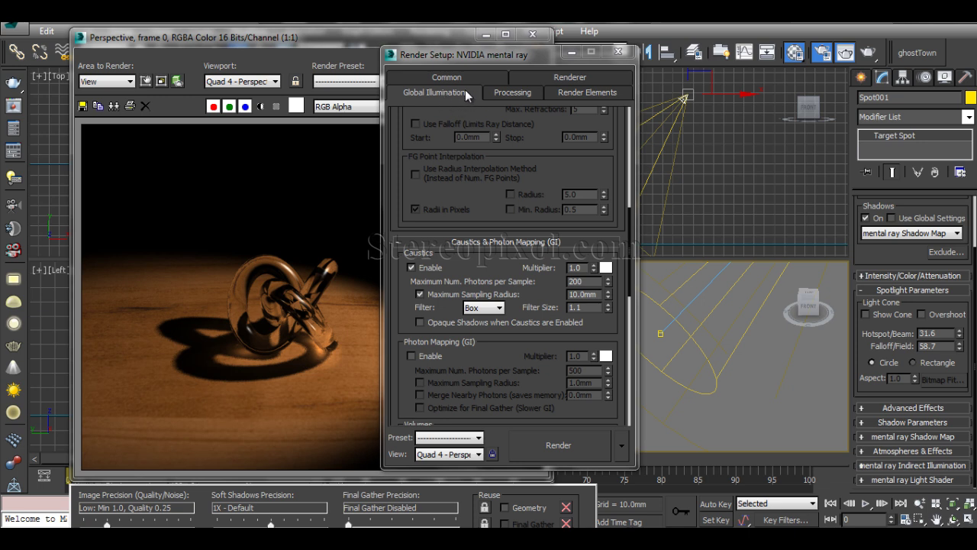
pyautogui.click(883, 467)
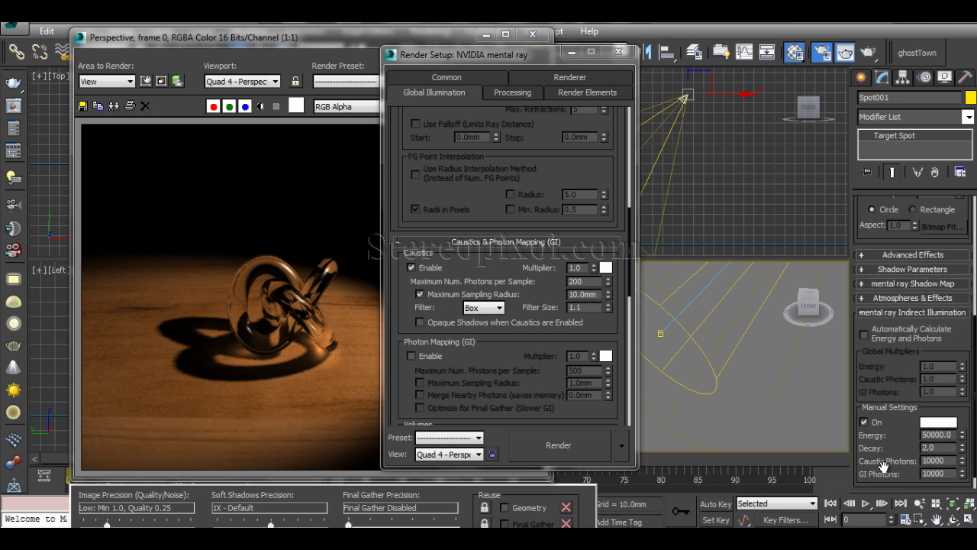
pyautogui.scroll(-5, 865, 395)
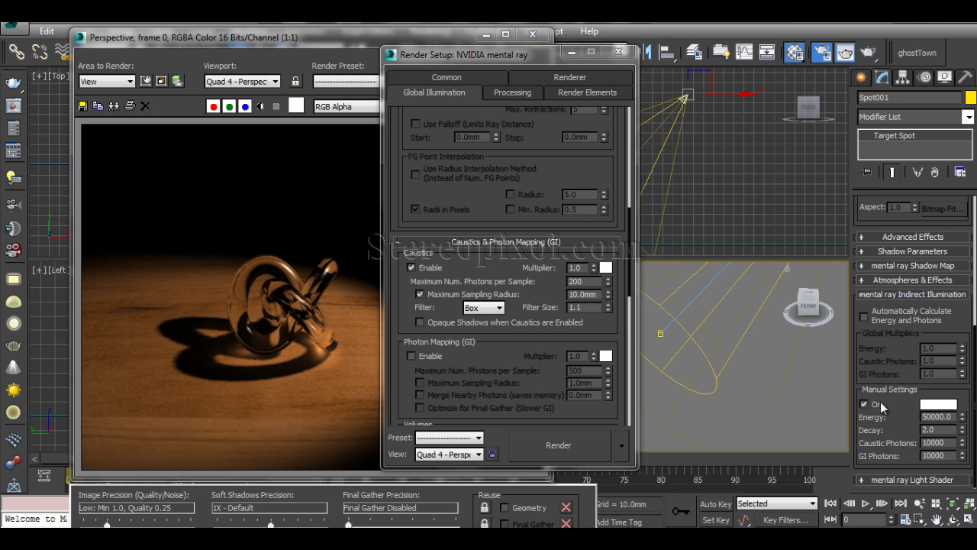
pyautogui.click(864, 315)
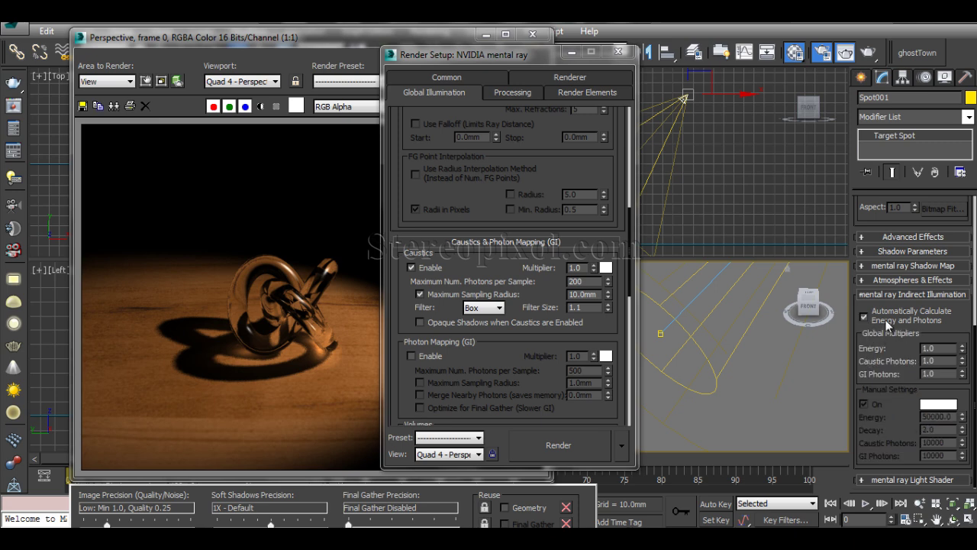
# - Move the Render Setup window aside, test-render the Perspective view with automatic photon calculation on, and stop it partway
pyautogui.moveTo(492, 58); pyautogui.dragTo(675, 46)
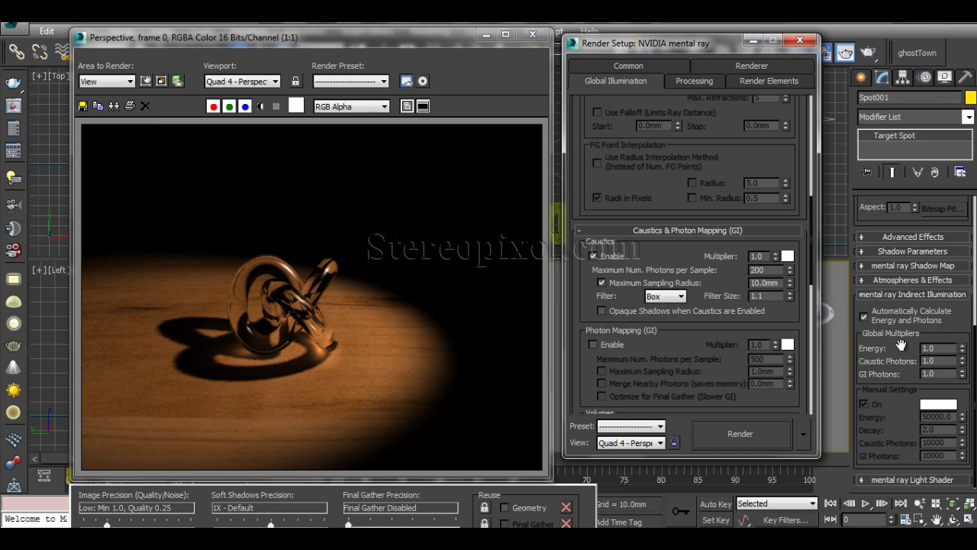
pyautogui.click(868, 53)
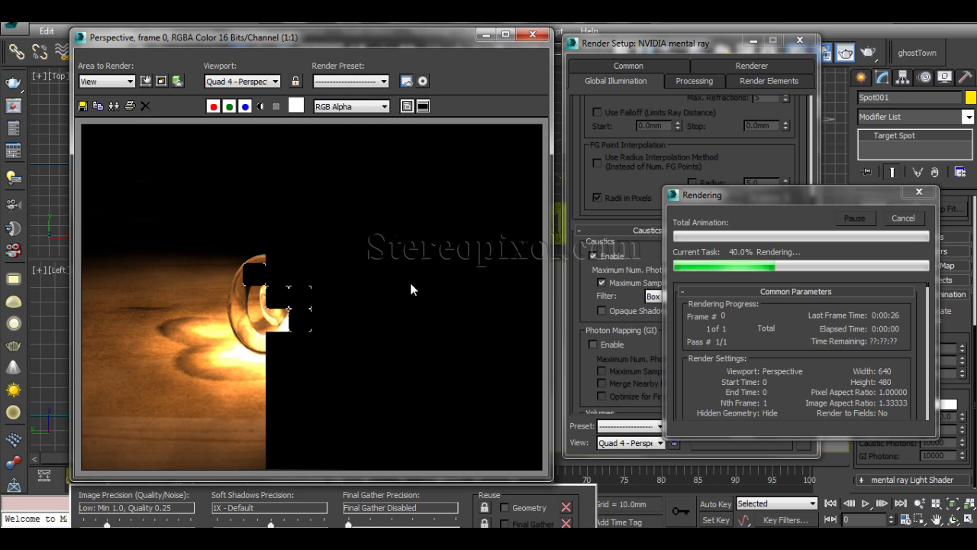
pyautogui.click(903, 217)
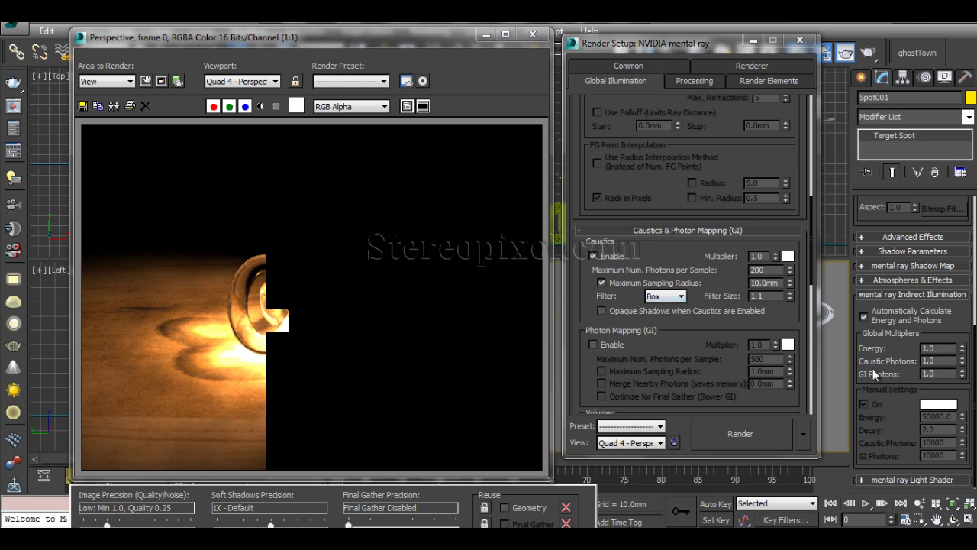
# - Turn off Automatically Calculate Energy and Photons for the spotlight and render the Perspective view again
pyautogui.click(879, 316)
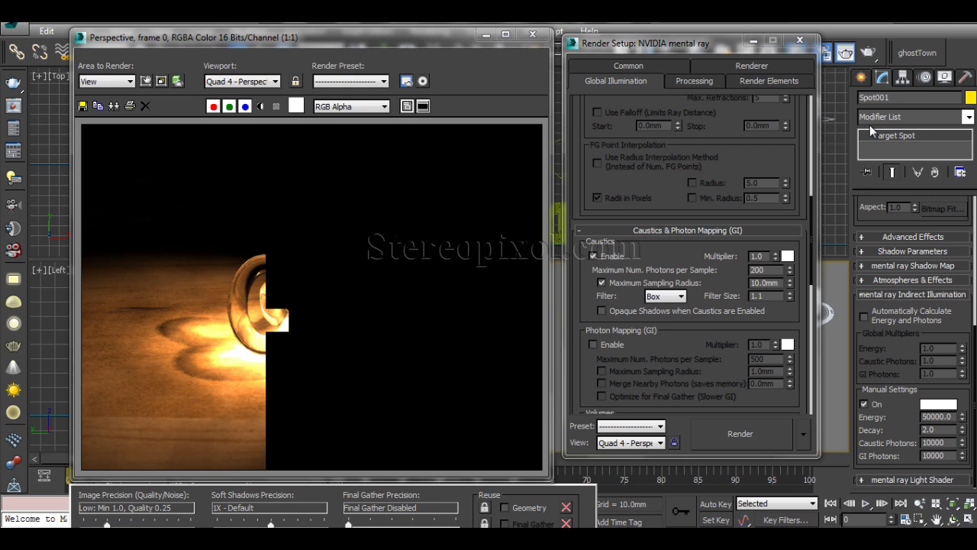
pyautogui.hotkey('shift', 'q')
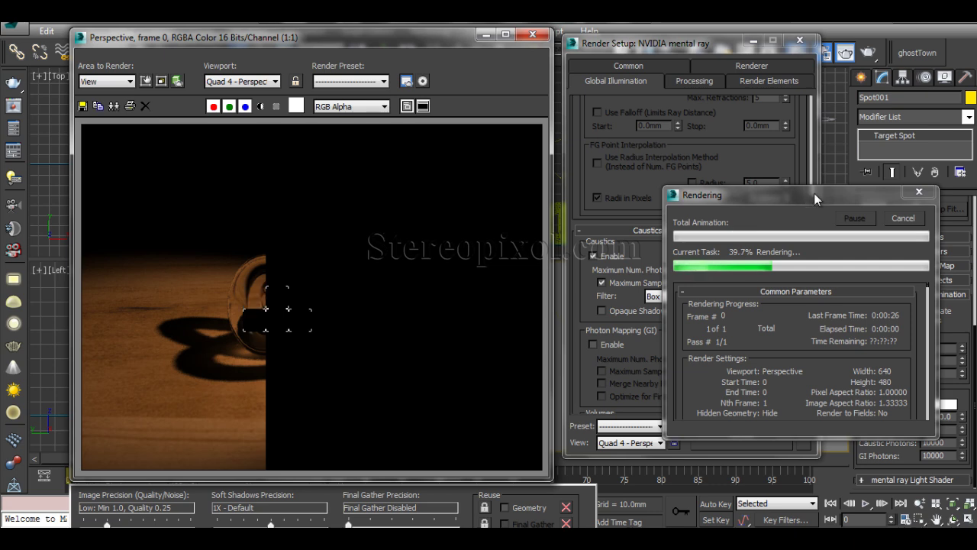
pyautogui.moveTo(814, 192); pyautogui.dragTo(737, 89)
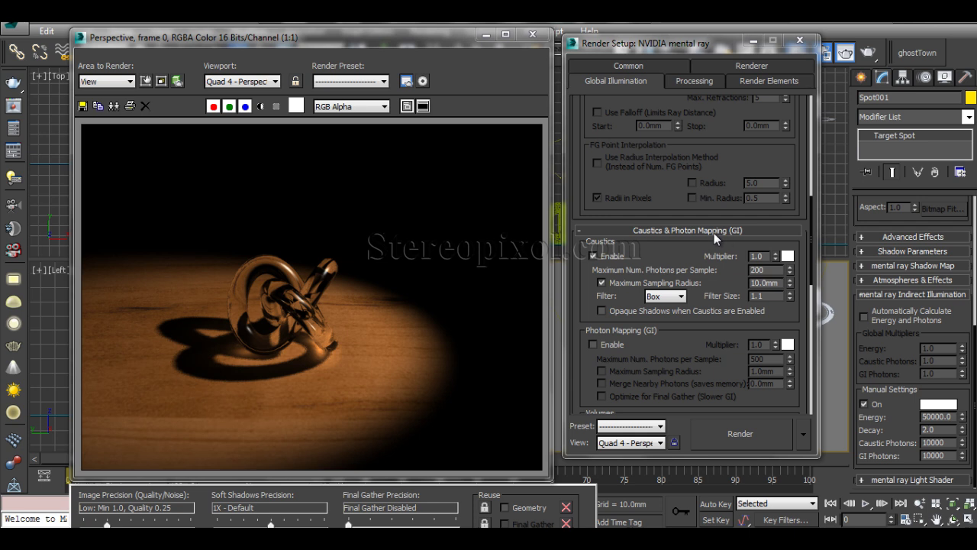
# - Set the spotlight's manual indirect illumination Decay to 1.75 and render the Perspective view
pyautogui.click(935, 429)
pyautogui.write('1.75')
pyautogui.press('Return')
pyautogui.click(739, 433)
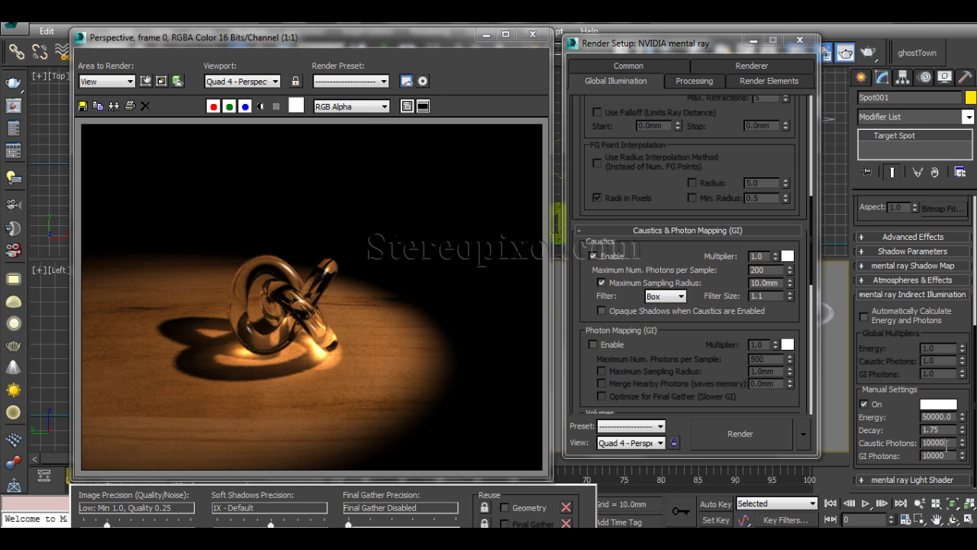
# - Set the spotlight's manual Caustic Photons to 20000 and render the Perspective view
pyautogui.write('0')
pyautogui.press('Return')
pyautogui.write('10000')
pyautogui.press('Return')
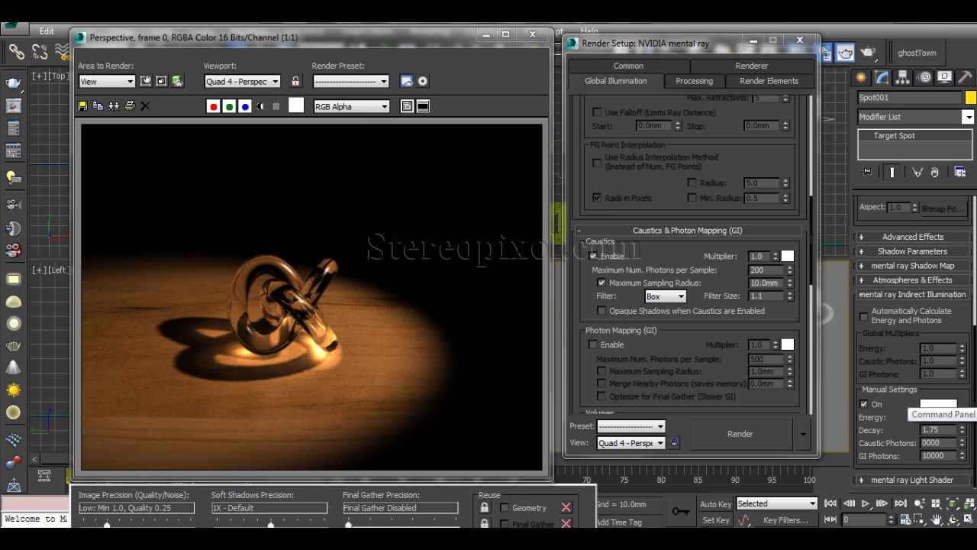
pyautogui.write('2')
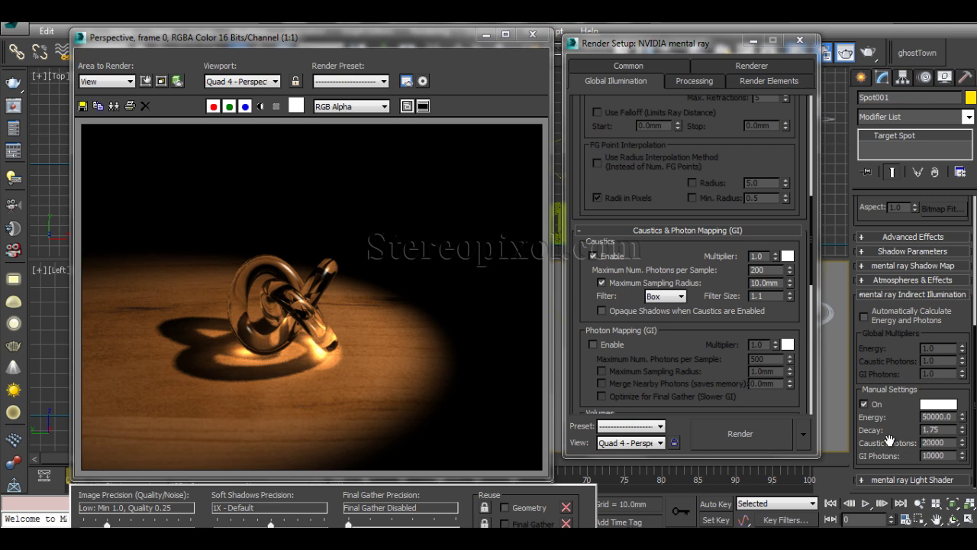
pyautogui.click(740, 434)
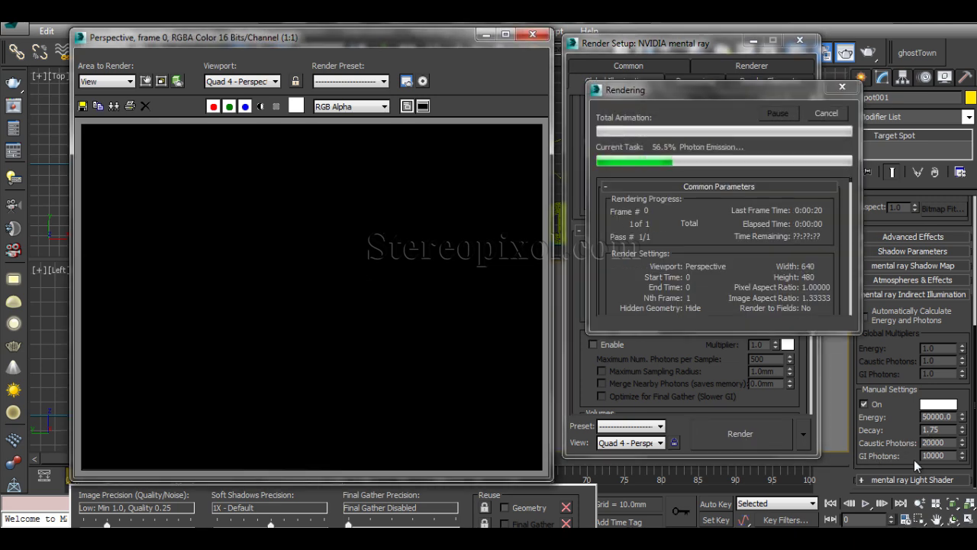
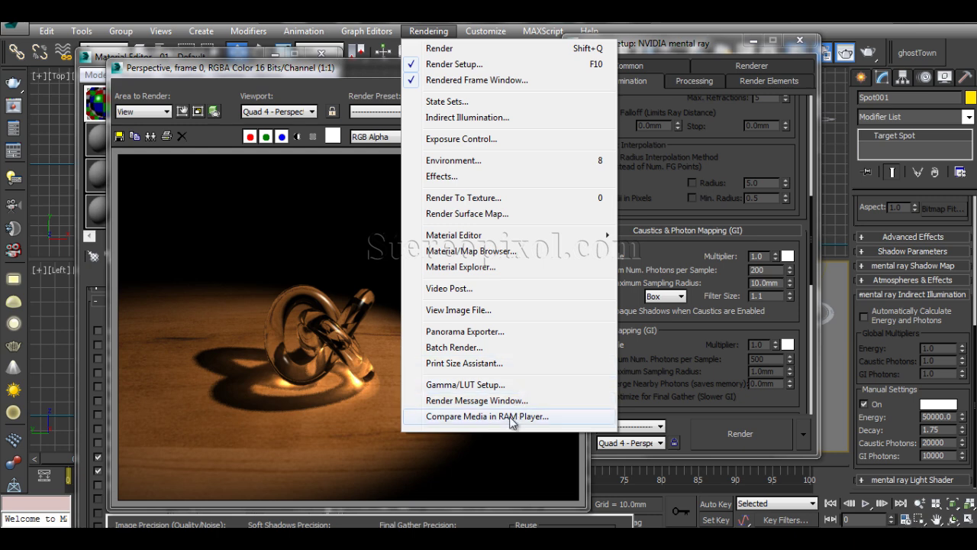
# - Load the last render into Channel A of the RAM Player at 640 by 480 and move the player aside
pyautogui.click(512, 417)
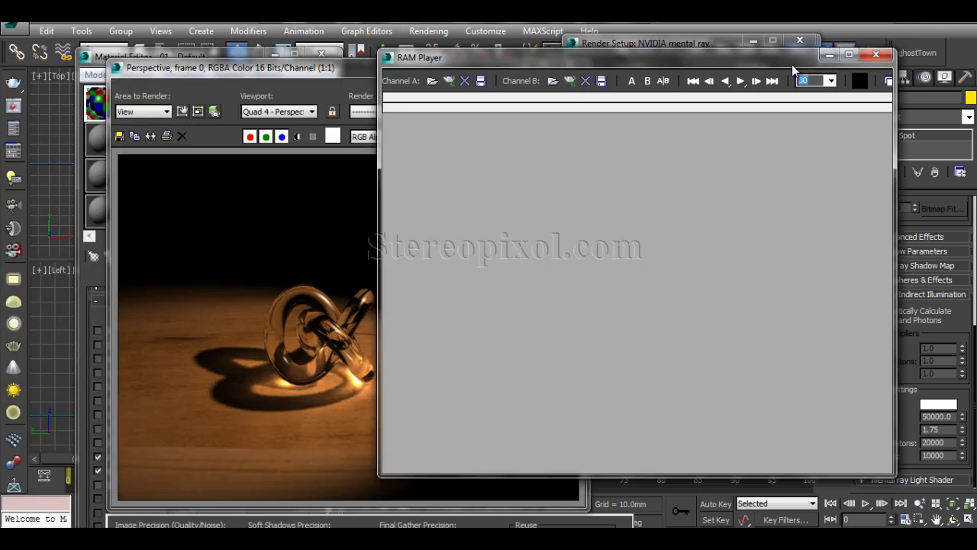
pyautogui.moveTo(792, 64); pyautogui.dragTo(876, 68)
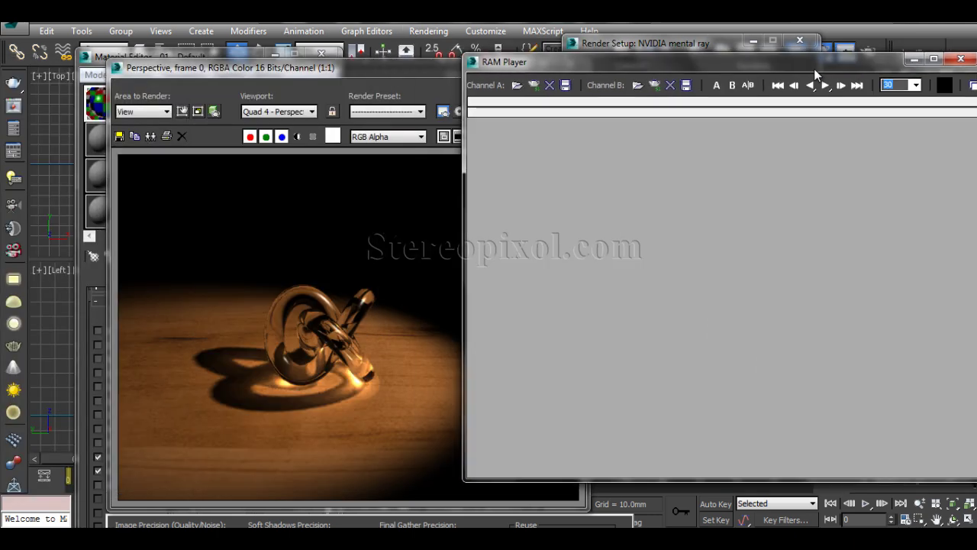
pyautogui.click(533, 87)
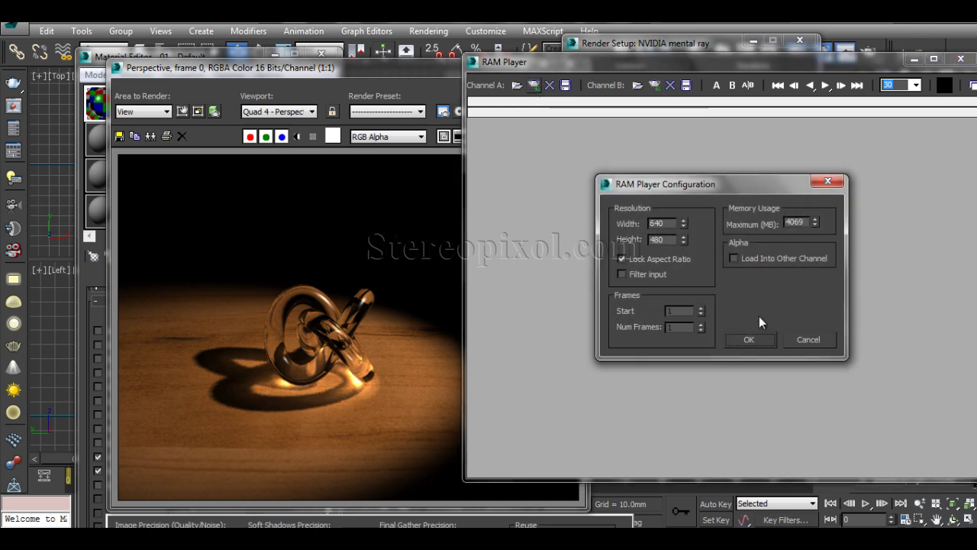
pyautogui.click(749, 339)
pyautogui.moveTo(734, 69); pyautogui.dragTo(329, 173)
# - Clone the rendered Perspective frame and place the copy beside the original render window
pyautogui.click(416, 65)
pyautogui.moveTo(417, 65); pyautogui.dragTo(510, 60)
pyautogui.click(243, 129)
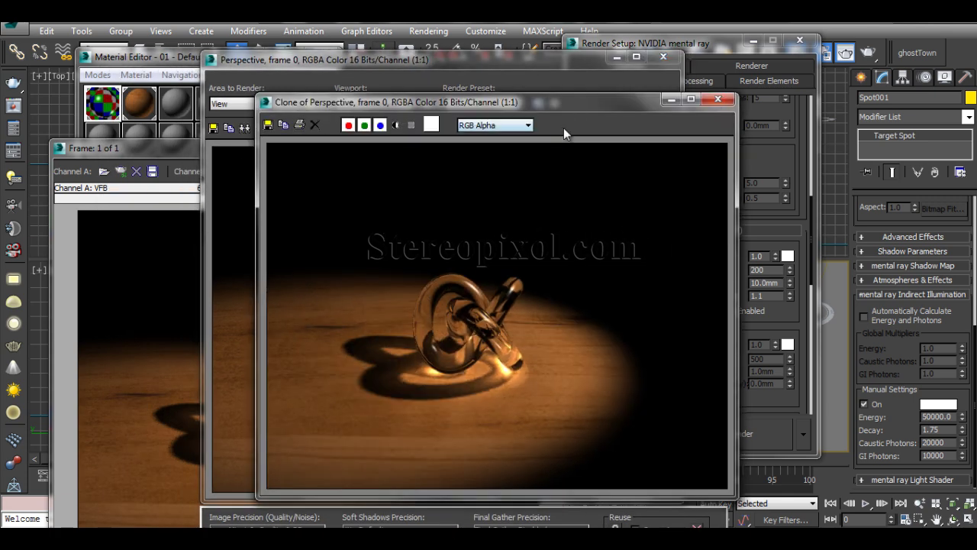
pyautogui.moveTo(549, 103); pyautogui.dragTo(321, 96)
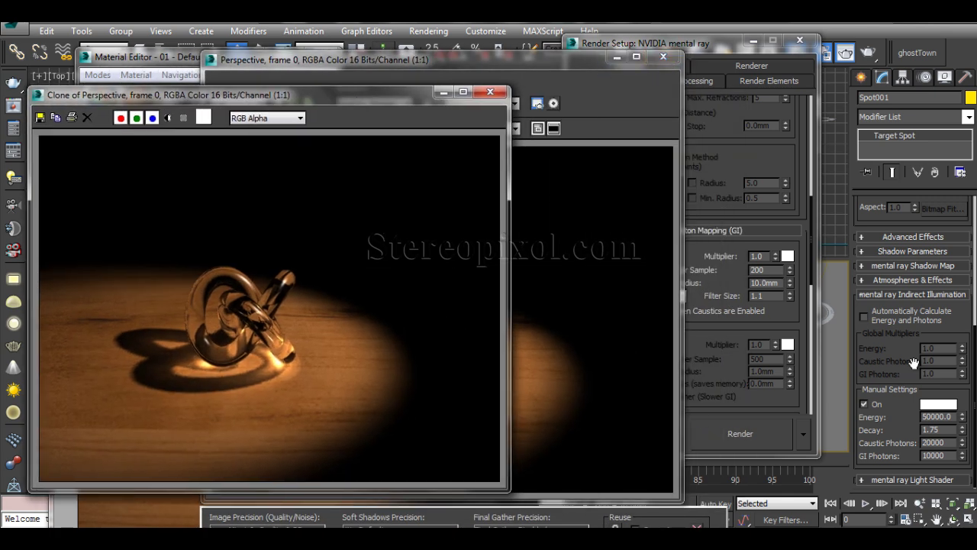
# - Set the spotlight's manual Caustic Photons to 10000 and render the Perspective view again
pyautogui.doubleClick(938, 441)
pyautogui.write('10000')
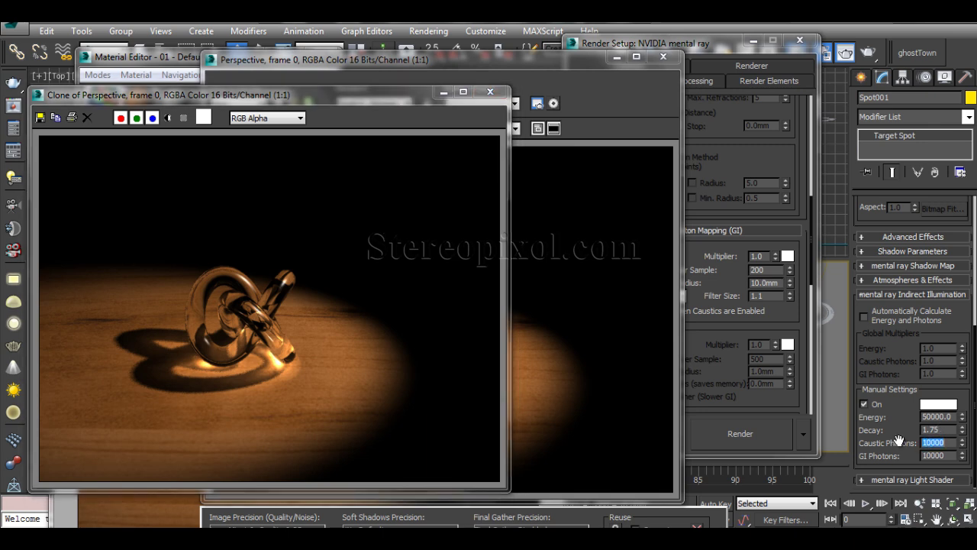
pyautogui.moveTo(531, 57); pyautogui.dragTo(507, 52)
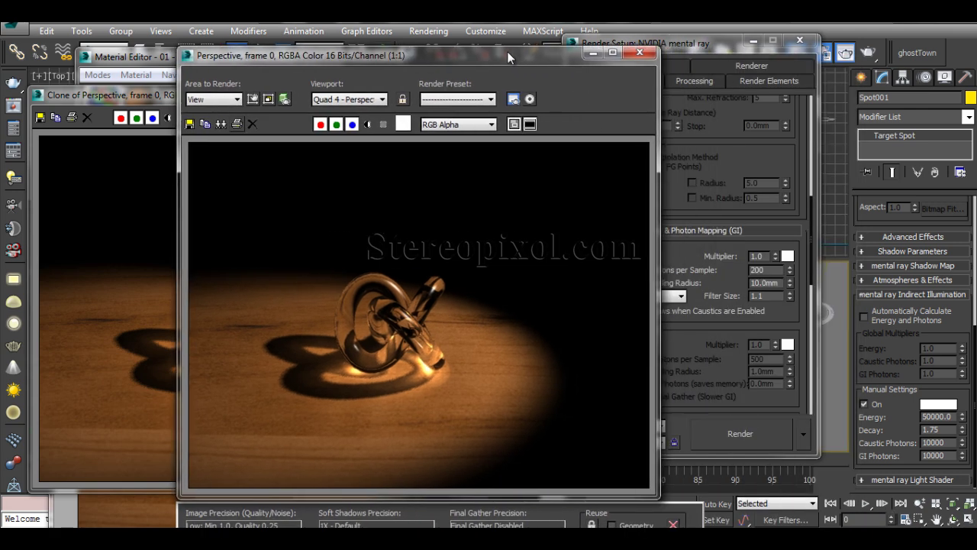
pyautogui.click(868, 51)
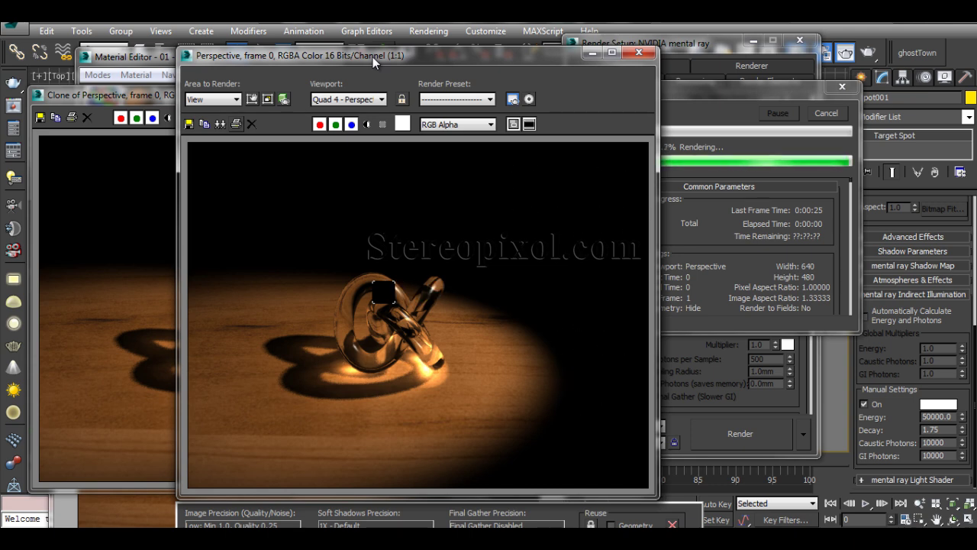
# - Load the new render into Channel B of the RAM Player at 640 by 480
pyautogui.moveTo(375, 55); pyautogui.dragTo(579, 66)
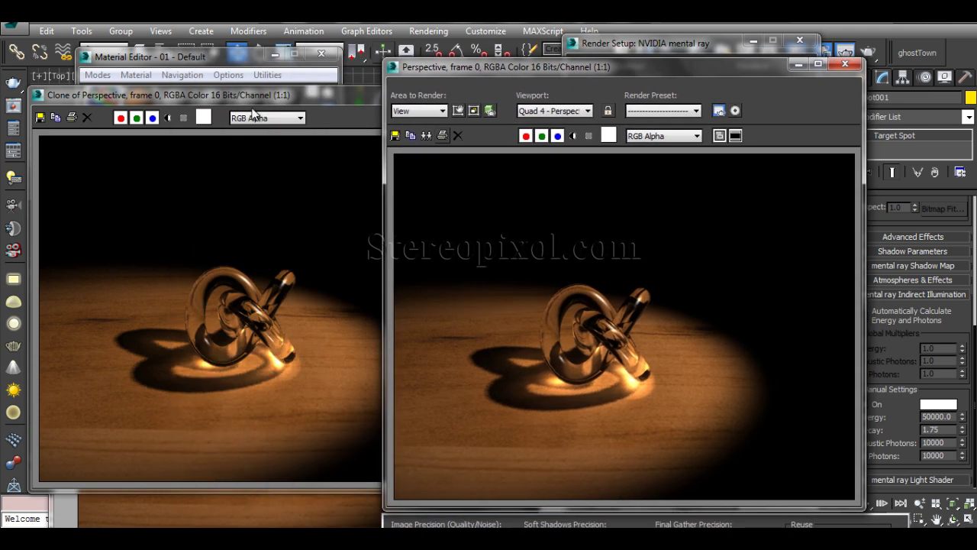
pyautogui.moveTo(297, 102)
pyautogui.mouseDown()
pyautogui.moveTo(208, 191)
pyautogui.moveTo(229, 208)
pyautogui.mouseUp()
pyautogui.click(265, 152)
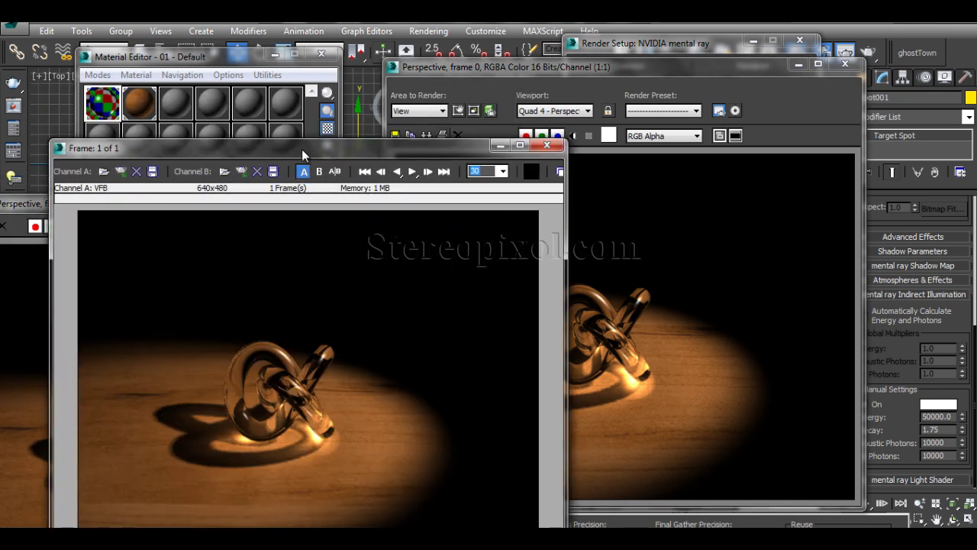
pyautogui.moveTo(302, 149); pyautogui.dragTo(317, 109)
pyautogui.click(256, 131)
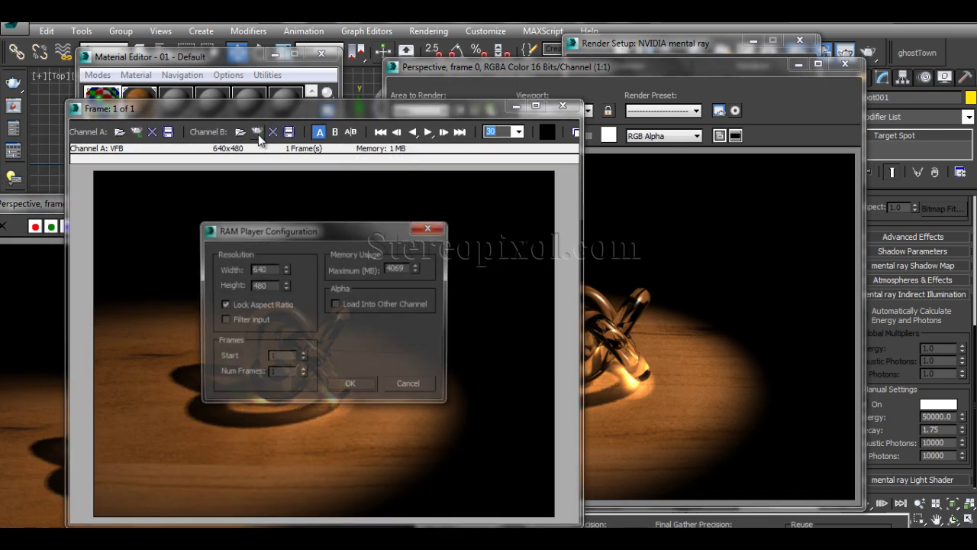
pyautogui.click(348, 386)
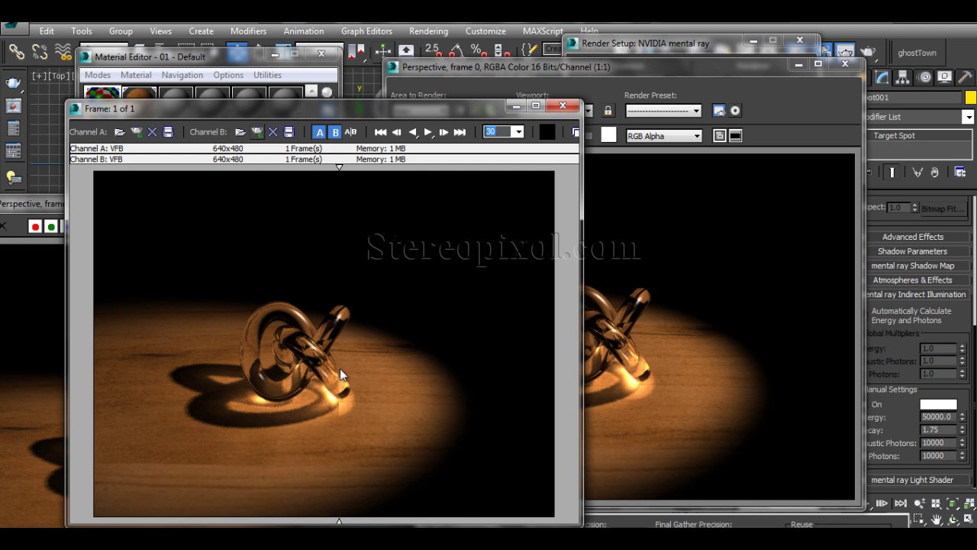
# - Compare the caustics of the two renders by sweeping the RAM Player's A/B divider across the torus knot
pyautogui.moveTo(222, 369); pyautogui.dragTo(152, 381)
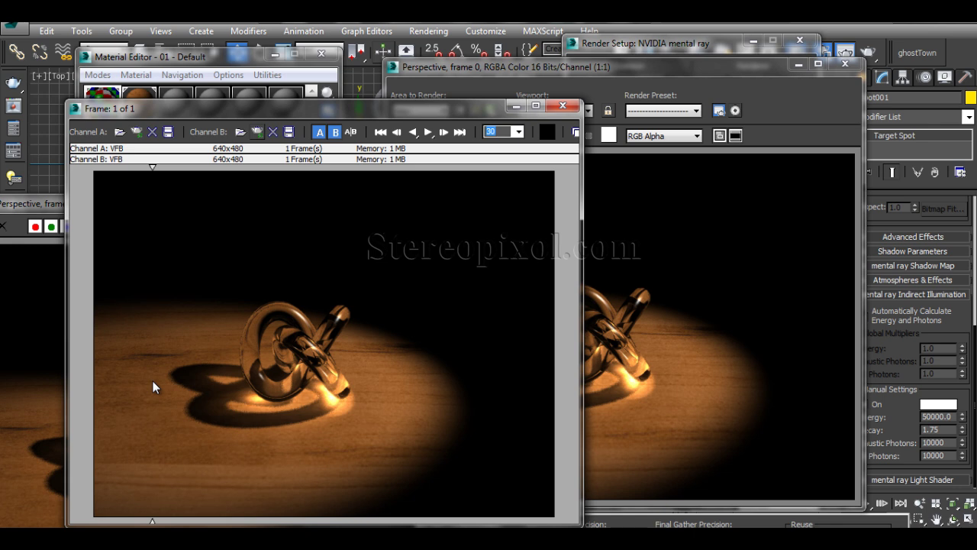
pyautogui.moveTo(152, 381); pyautogui.dragTo(297, 403)
pyautogui.moveTo(209, 403); pyautogui.dragTo(454, 425)
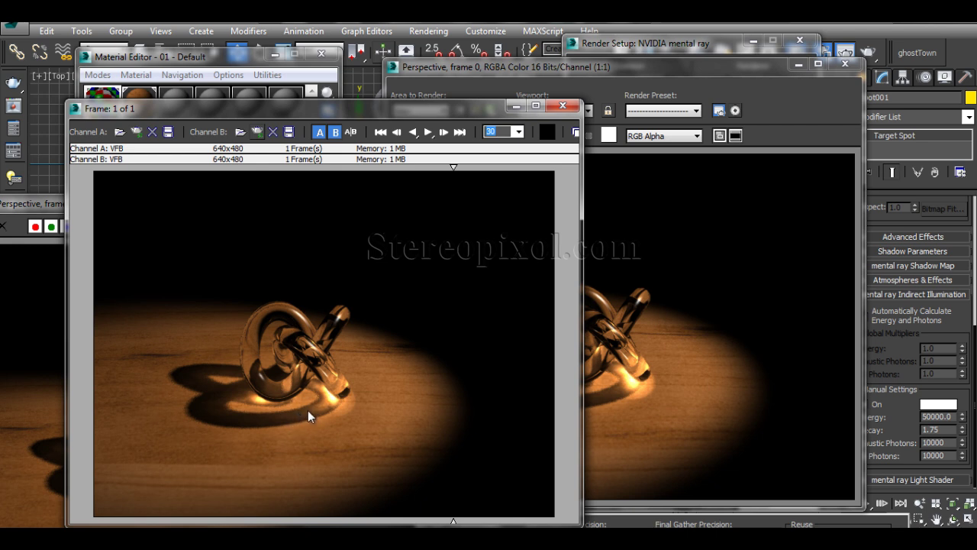
pyautogui.moveTo(315, 407); pyautogui.dragTo(264, 423)
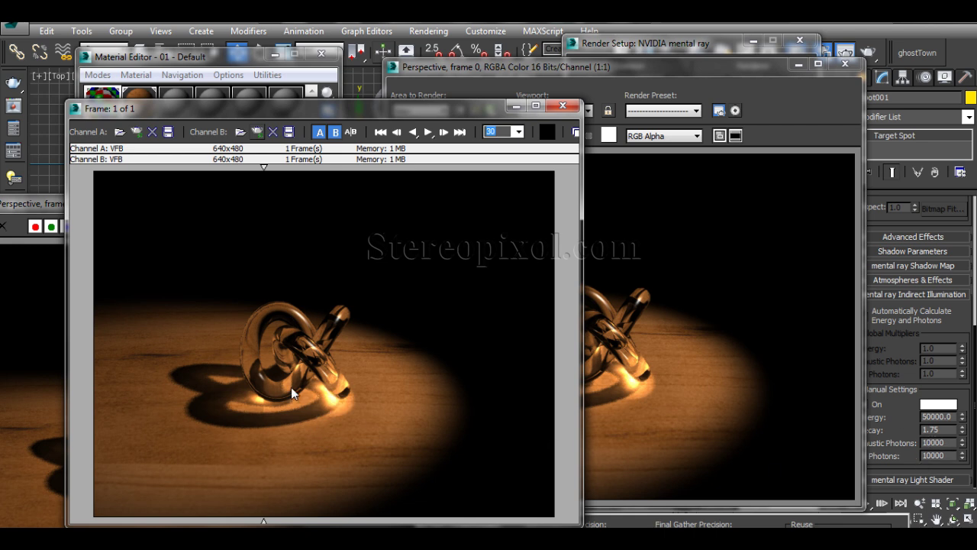
pyautogui.moveTo(290, 387); pyautogui.dragTo(358, 400)
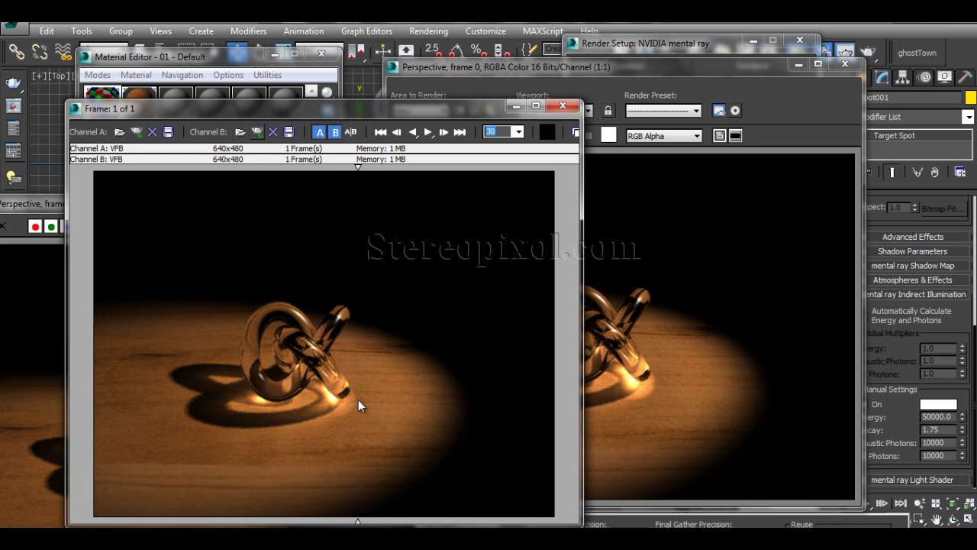
pyautogui.moveTo(358, 400); pyautogui.dragTo(309, 424)
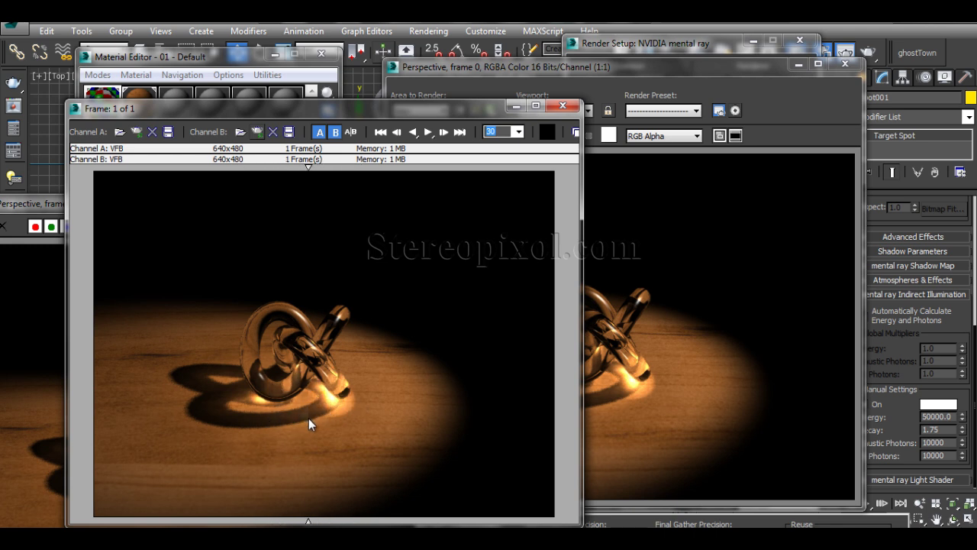
# - Close the Material Editor and shift the RAM Player window slightly aside
pyautogui.click(219, 57)
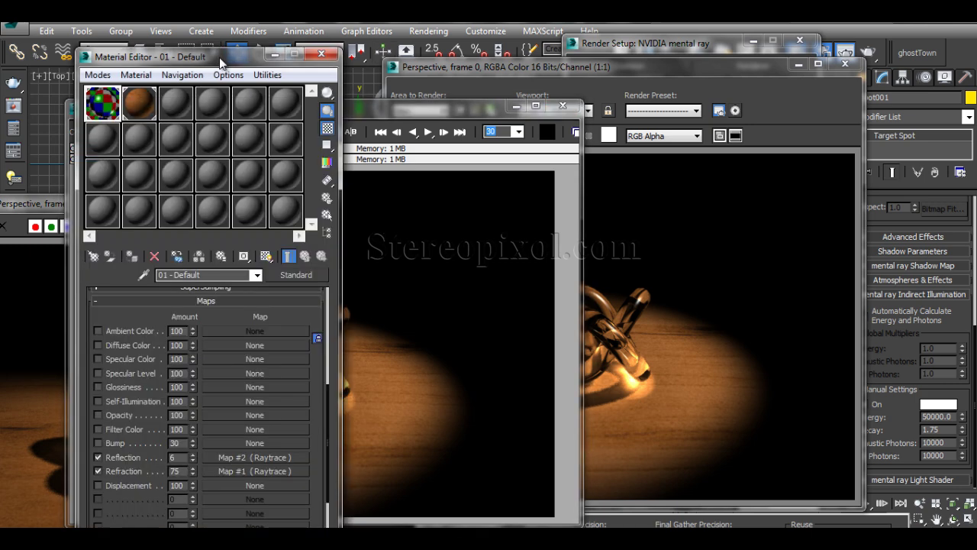
pyautogui.click(322, 54)
pyautogui.moveTo(411, 109); pyautogui.dragTo(380, 113)
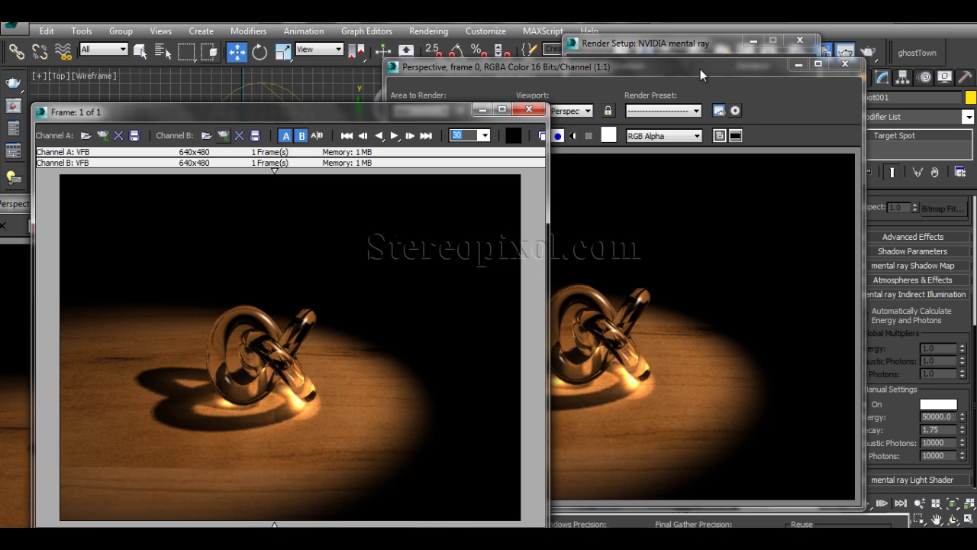
# - Close the rendered frame, the RAM Player and the cloned render, and move Render Setup clear of the Front view
pyautogui.moveTo(700, 69); pyautogui.dragTo(553, 79)
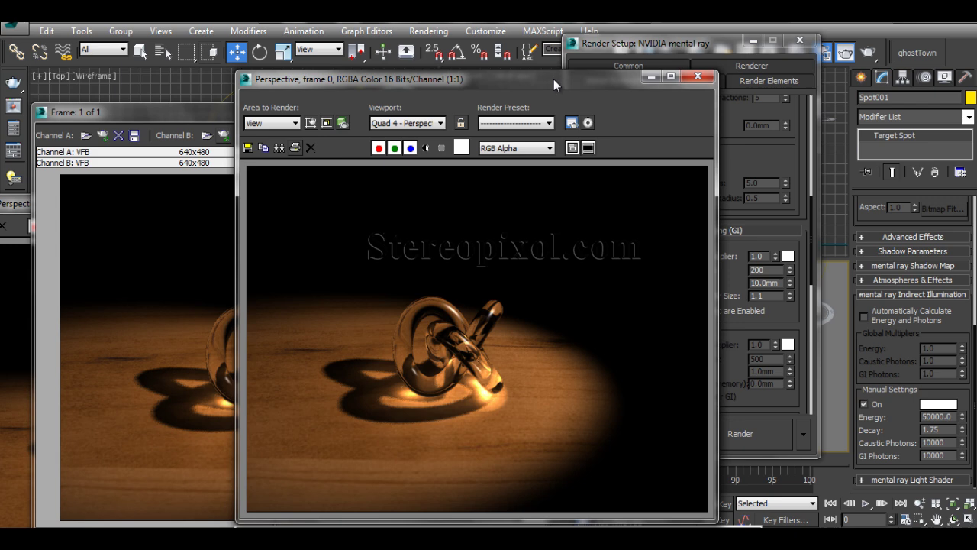
pyautogui.click(697, 79)
pyautogui.click(529, 109)
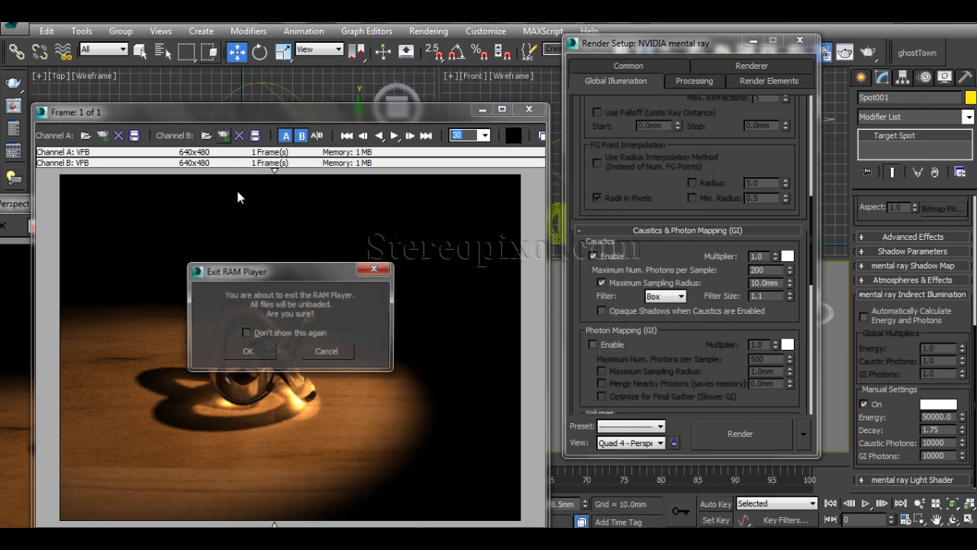
pyautogui.click(248, 351)
pyautogui.moveTo(344, 191); pyautogui.dragTo(455, 163)
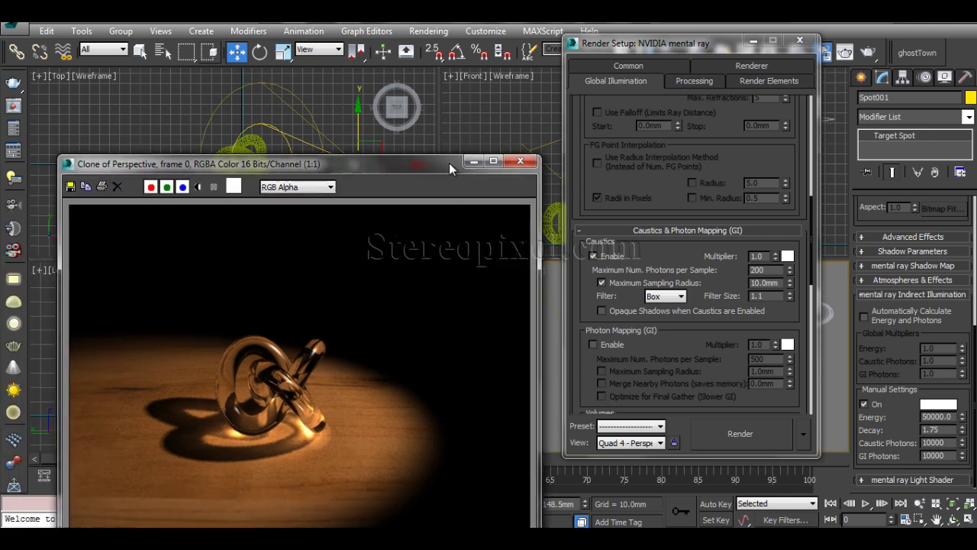
pyautogui.click(521, 161)
pyautogui.moveTo(718, 44); pyautogui.dragTo(255, 59)
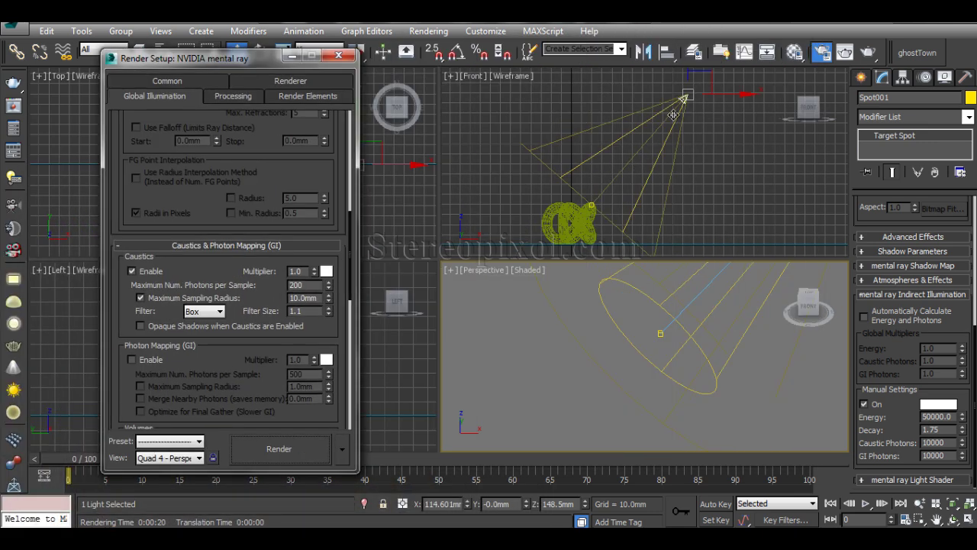
pyautogui.moveTo(699, 162); pyautogui.dragTo(707, 164, button='middle')
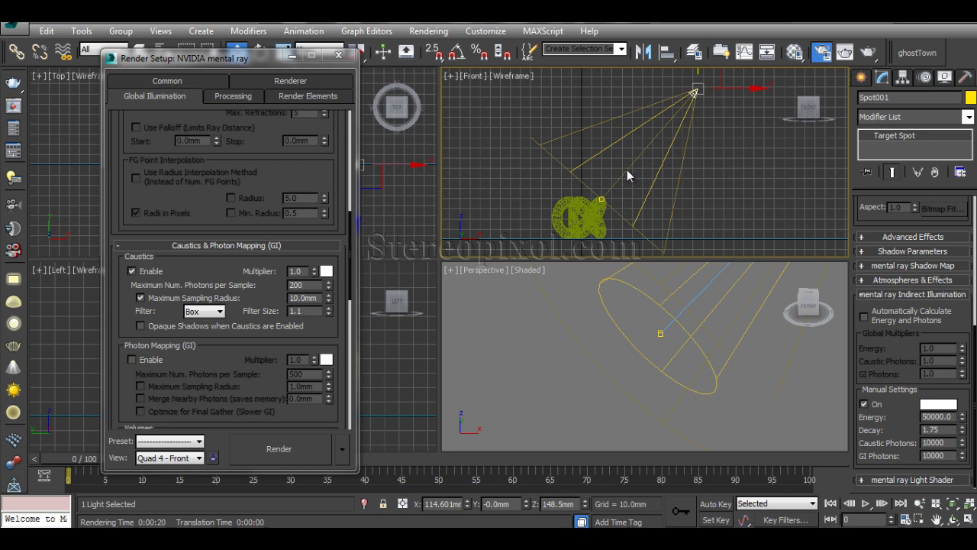
# - Narrow the target spotlight's cone around the torus knot to a hotspot of 27.0 and a falloff of 29.0
pyautogui.hotkey('alt', 'w')
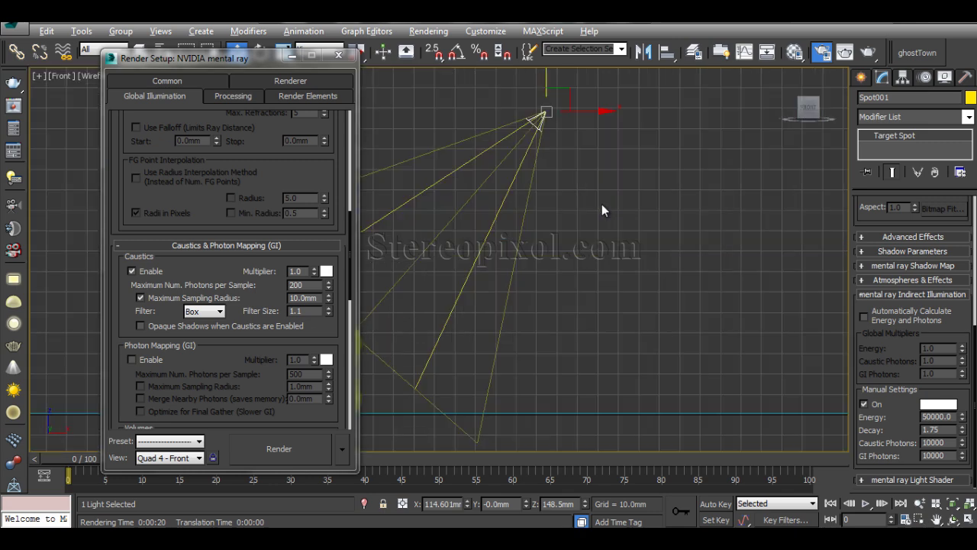
pyautogui.scroll(-2, 694, 192)
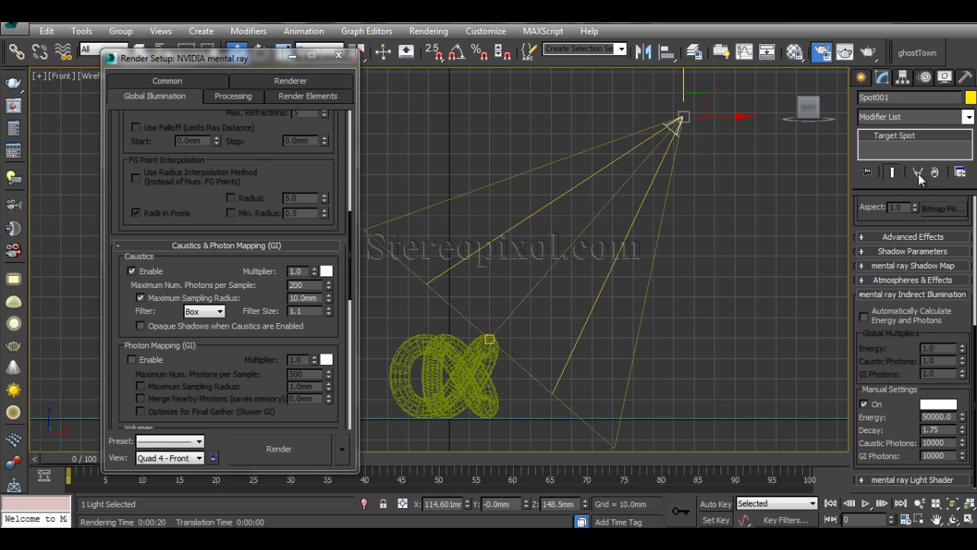
pyautogui.click(863, 81)
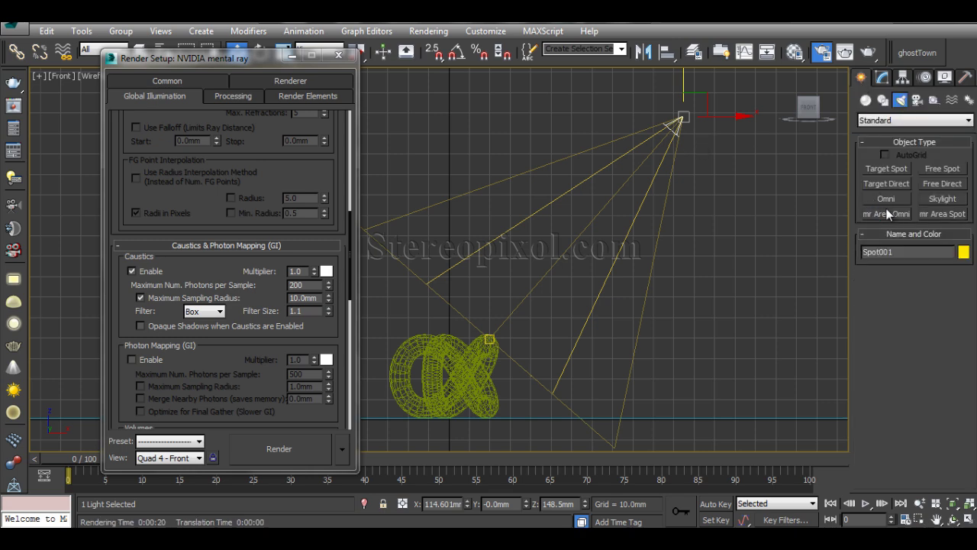
pyautogui.click(882, 77)
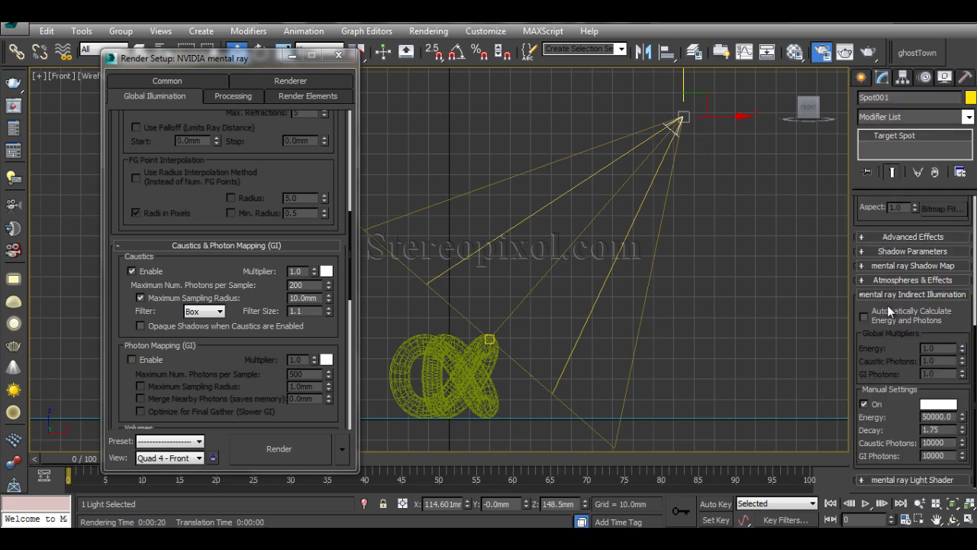
pyautogui.scroll(2, 865, 333)
pyautogui.scroll(4, 864, 332)
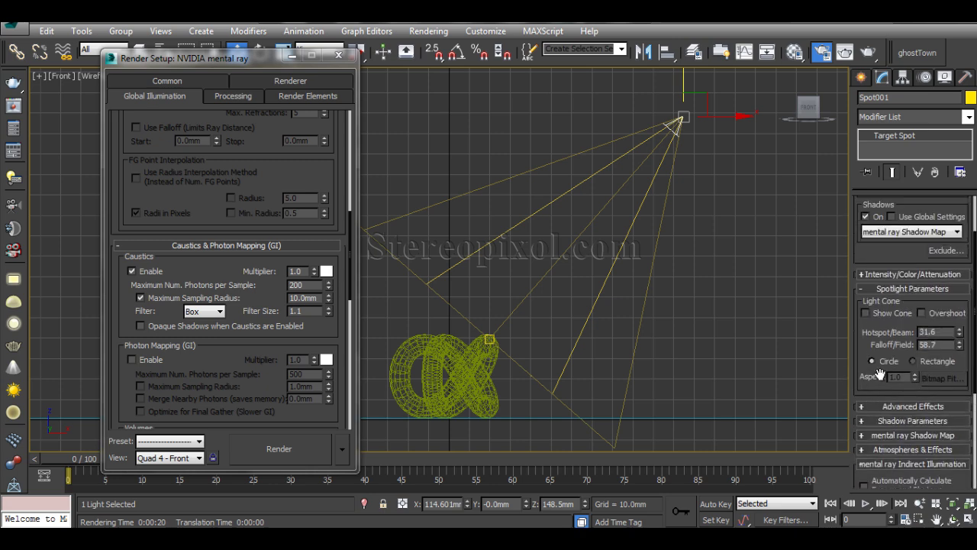
pyautogui.scroll(6, 861, 373)
pyautogui.scroll(-1, 861, 373)
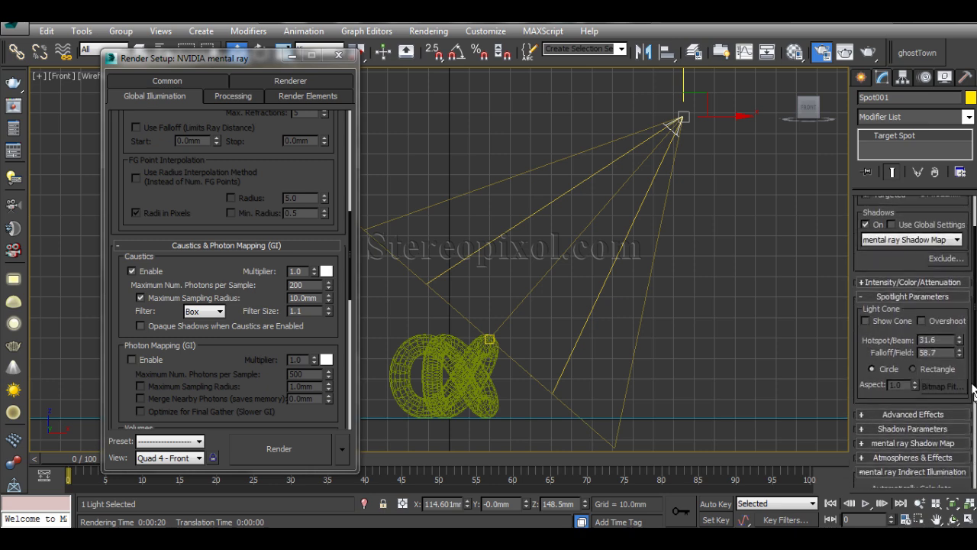
pyautogui.moveTo(960, 355); pyautogui.dragTo(961, 474)
# - Render the Perspective view with the narrow light cone and move the rendered frame clear of the Front and Perspective views
pyautogui.rightClick(609, 193)
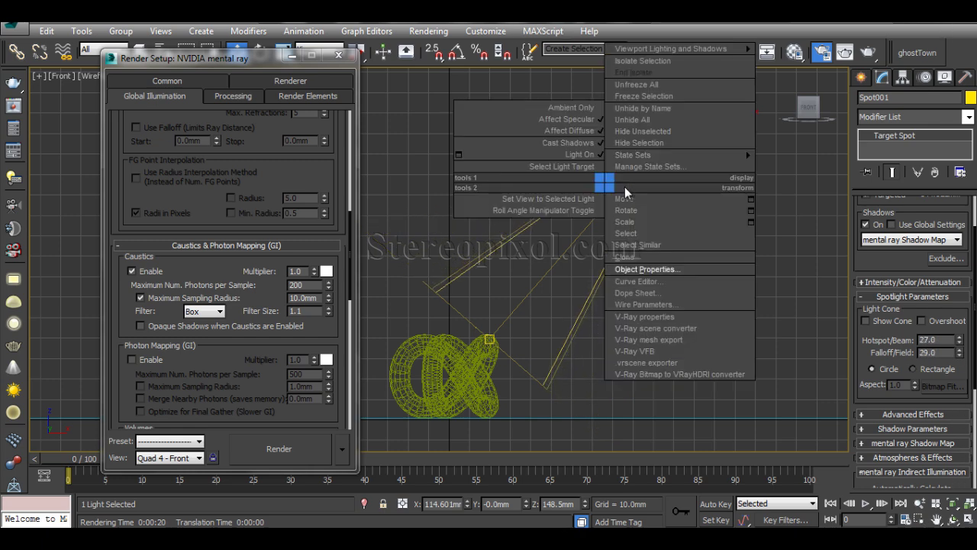
pyautogui.hotkey('alt', 'w')
pyautogui.click(655, 369)
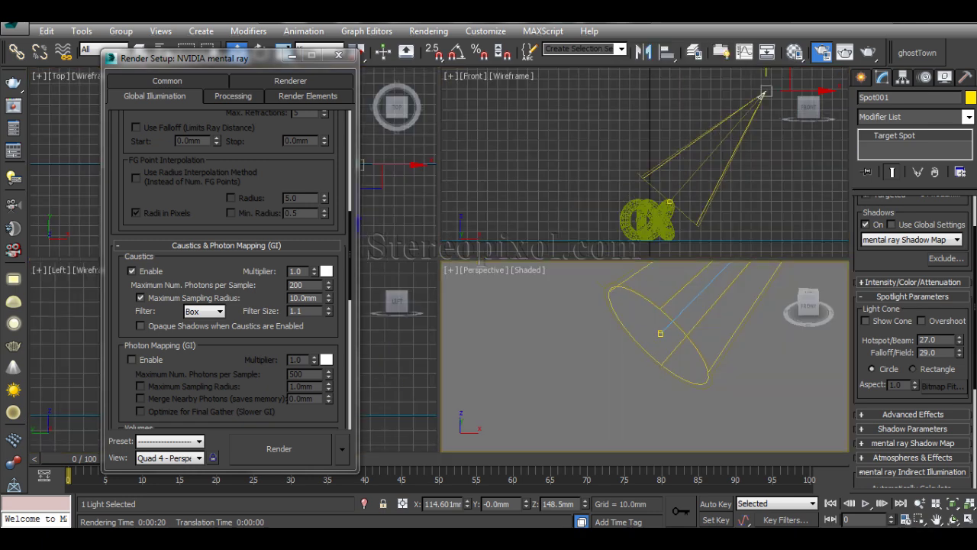
pyautogui.click(868, 52)
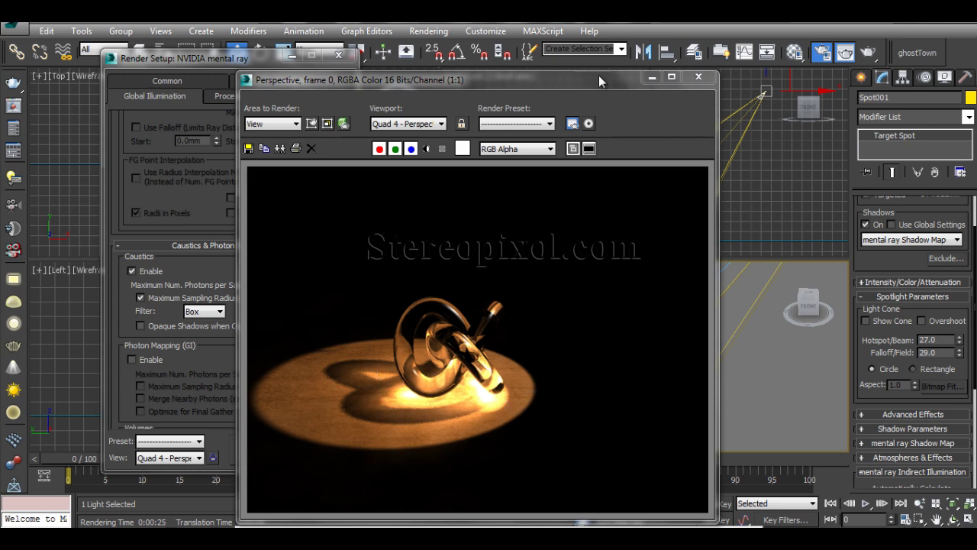
pyautogui.moveTo(599, 75); pyautogui.dragTo(463, 47)
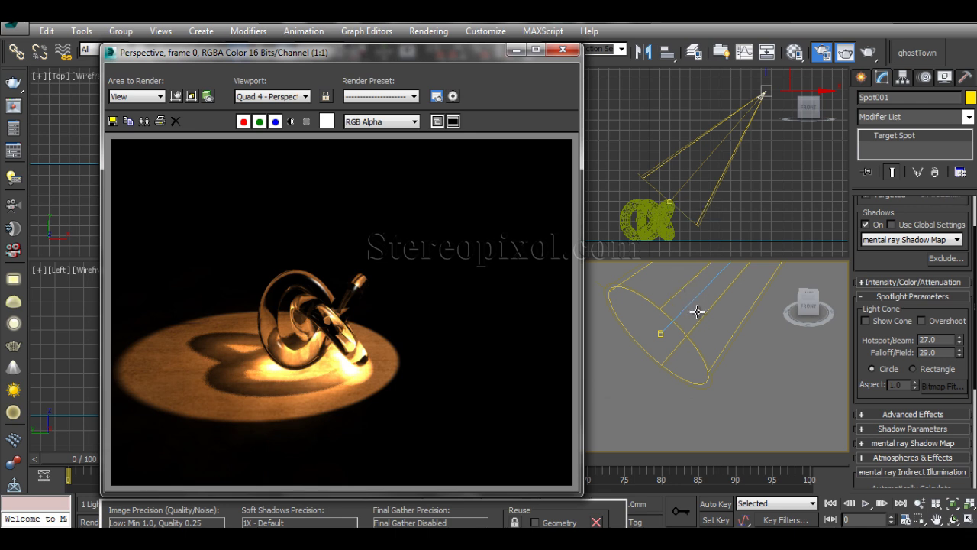
# - Widen the spotlight's cone to a hotspot of 60.1 and falloff of 62.1, and examine its coverage around the torus knot in an enlarged Front view
pyautogui.moveTo(700, 316)
pyautogui.mouseDown(button='middle')
pyautogui.moveTo(701, 336)
pyautogui.moveTo(704, 327)
pyautogui.mouseUp(button='middle')
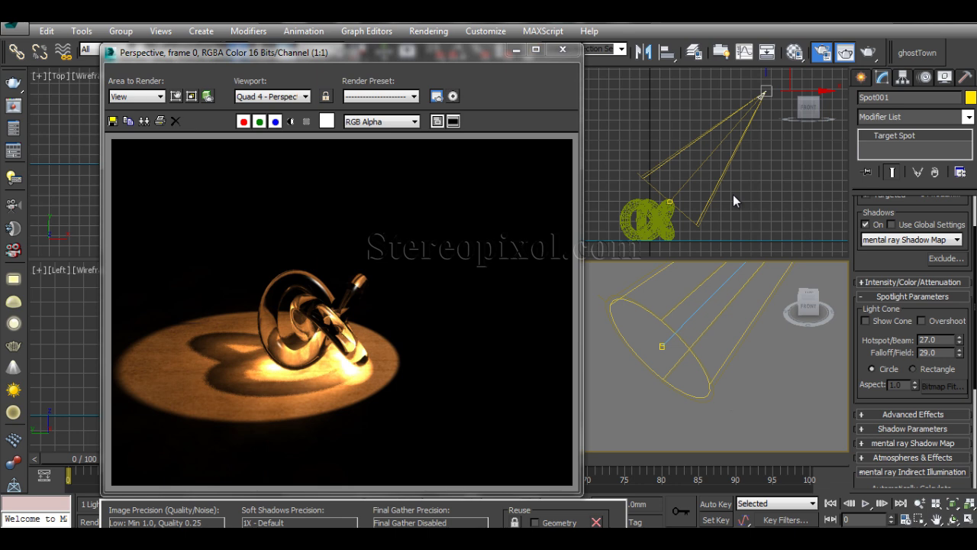
pyautogui.moveTo(959, 341); pyautogui.dragTo(955, 101)
pyautogui.rightClick(724, 326)
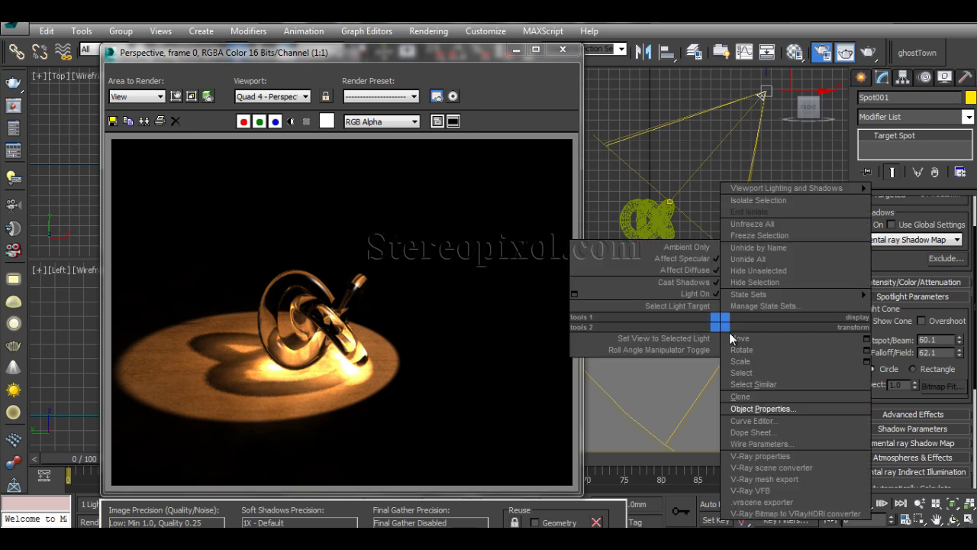
pyautogui.click(684, 220)
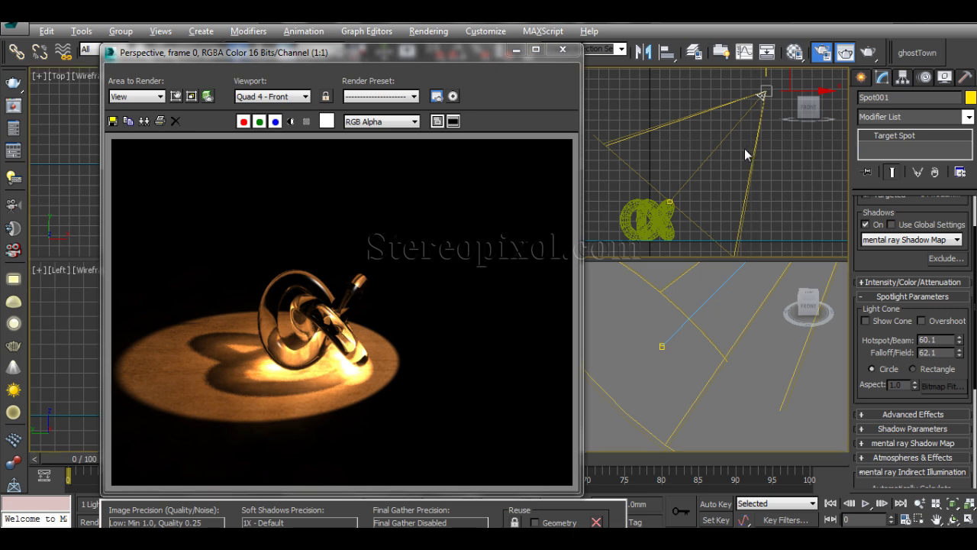
pyautogui.hotkey('alt', 'w')
pyautogui.moveTo(295, 61); pyautogui.dragTo(0, 69)
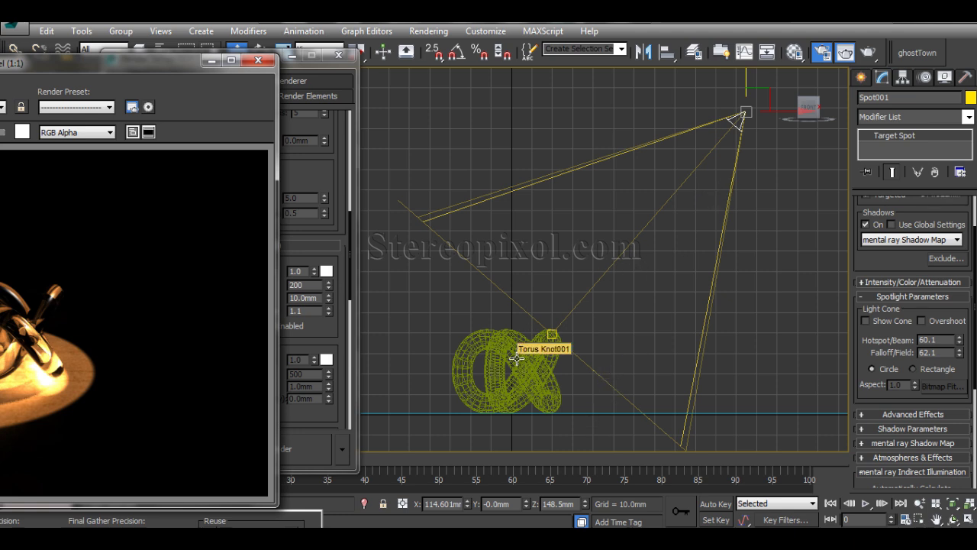
pyautogui.moveTo(141, 65); pyautogui.dragTo(523, 59)
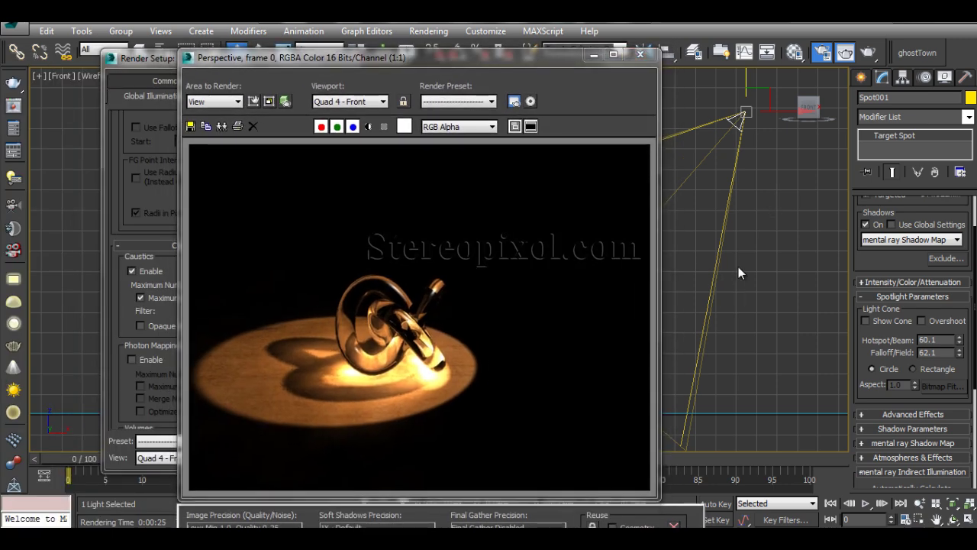
# - Switch from the Front view to a maximized Perspective view and render it with the widened light cone
pyautogui.rightClick(740, 298)
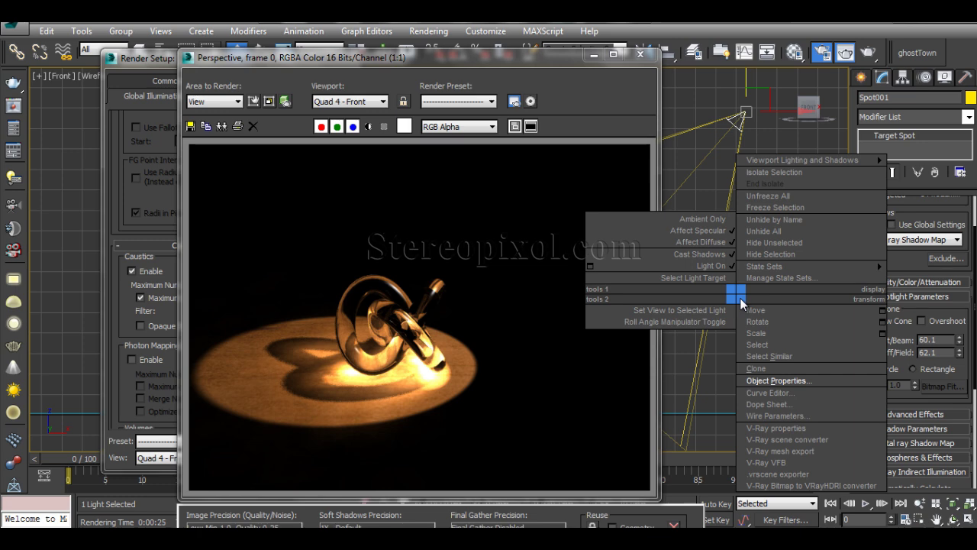
pyautogui.press('Escape')
pyautogui.hotkey('alt', 'w')
pyautogui.hotkey('alt', 'w')
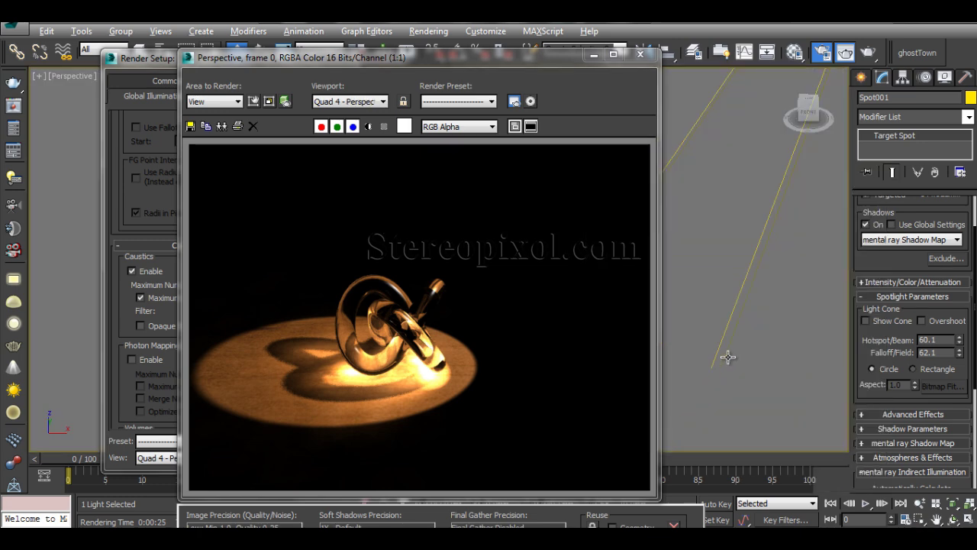
pyautogui.click(874, 58)
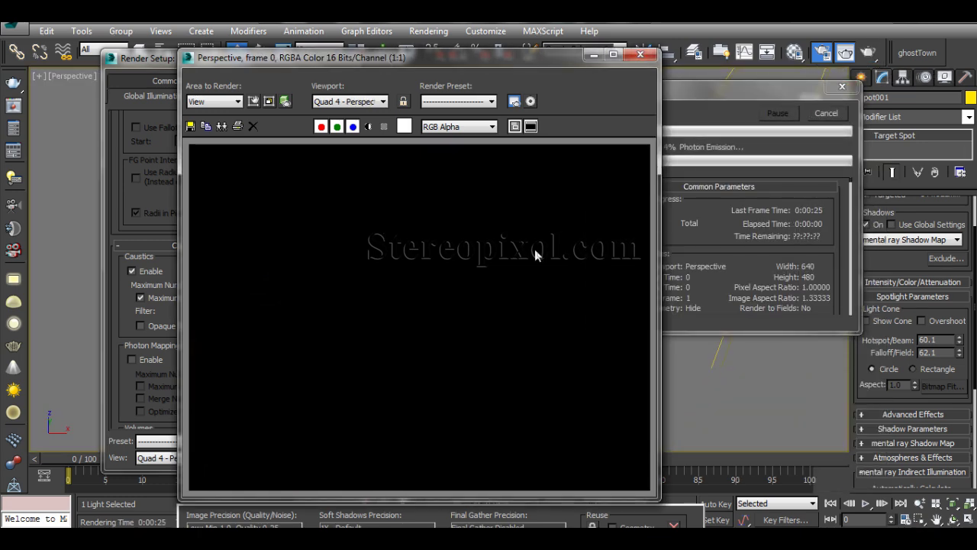